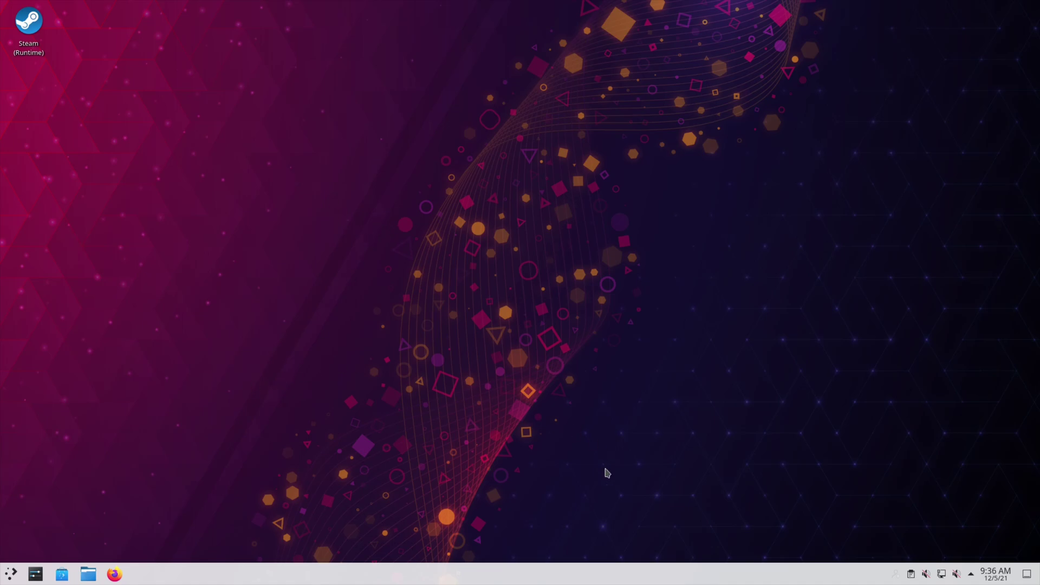
Open the Storage Devices page in System Settings, enlarging and repositioning the window so the Usage column fits.
{"action": "scroll", "coordinate": [276, 239], "scroll_direction": "down", "scroll_amount": 5}
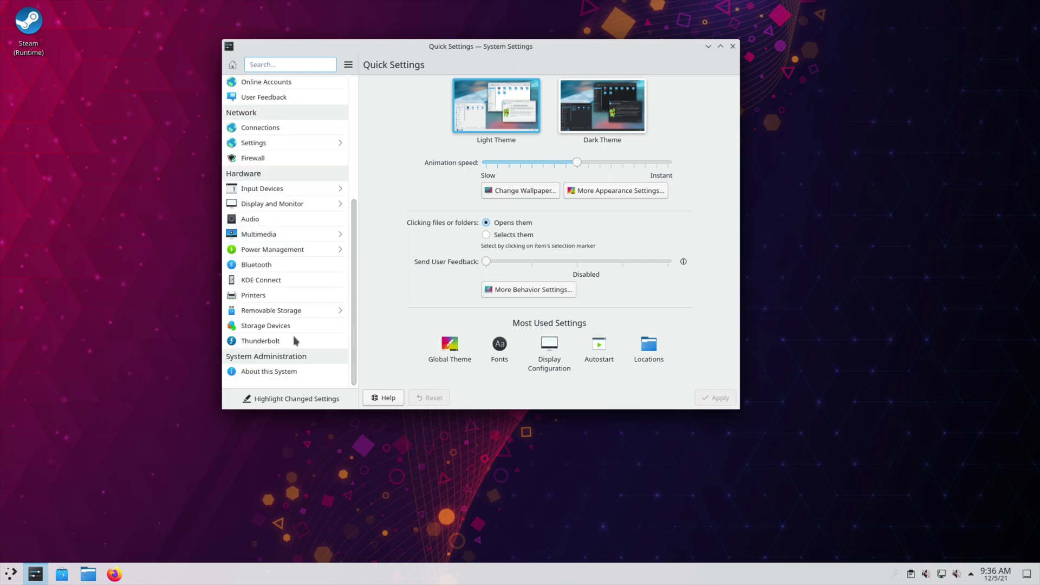
{"action": "left_click", "coordinate": [317, 329]}
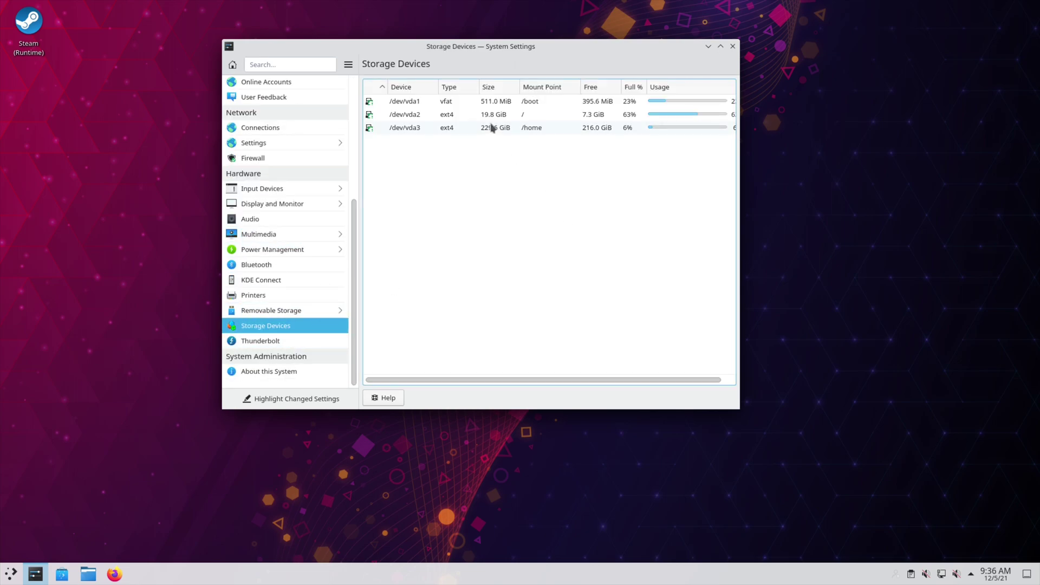
{"action": "left_click_drag", "start_coordinate": [739, 170], "coordinate": [938, 171]}
{"action": "left_click_drag", "start_coordinate": [681, 48], "coordinate": [543, 96]}
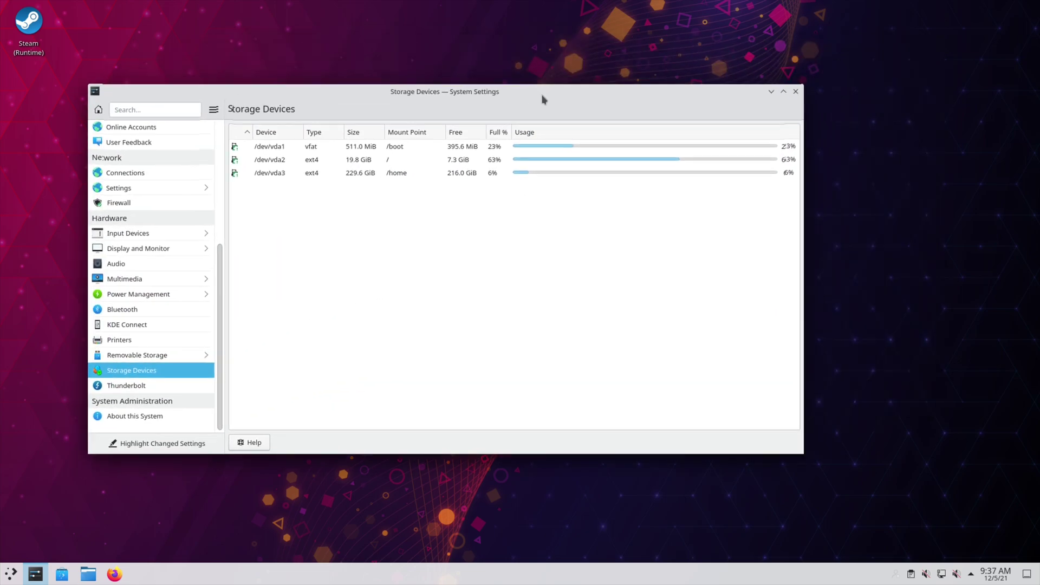
Examine the /boot, / and /home partitions in the storage device list and close System Settings.
{"action": "left_click", "coordinate": [458, 175]}
{"action": "key", "text": "Up"}
{"action": "key", "text": "Up"}
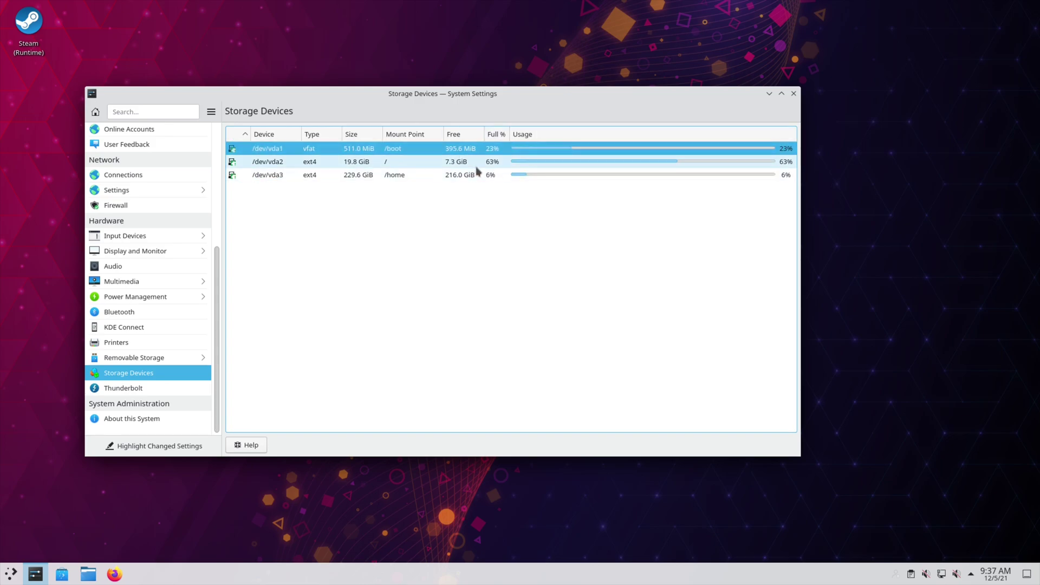
{"action": "key", "text": "Down"}
{"action": "key", "text": "Down"}
{"action": "key", "text": "Up"}
{"action": "key", "text": "Down"}
{"action": "key", "text": "Up"}
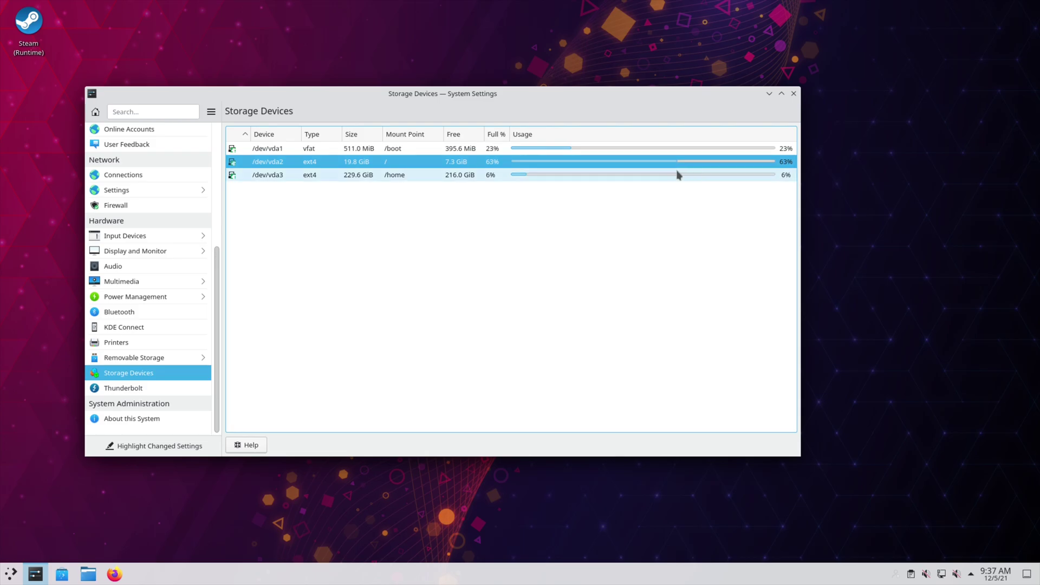
{"action": "left_click", "coordinate": [794, 93]}
Open a Konsole terminal and run sudo without any arguments.
{"action": "key", "text": "super"}
{"action": "scroll", "coordinate": [77, 522], "scroll_direction": "down", "scroll_amount": 2}
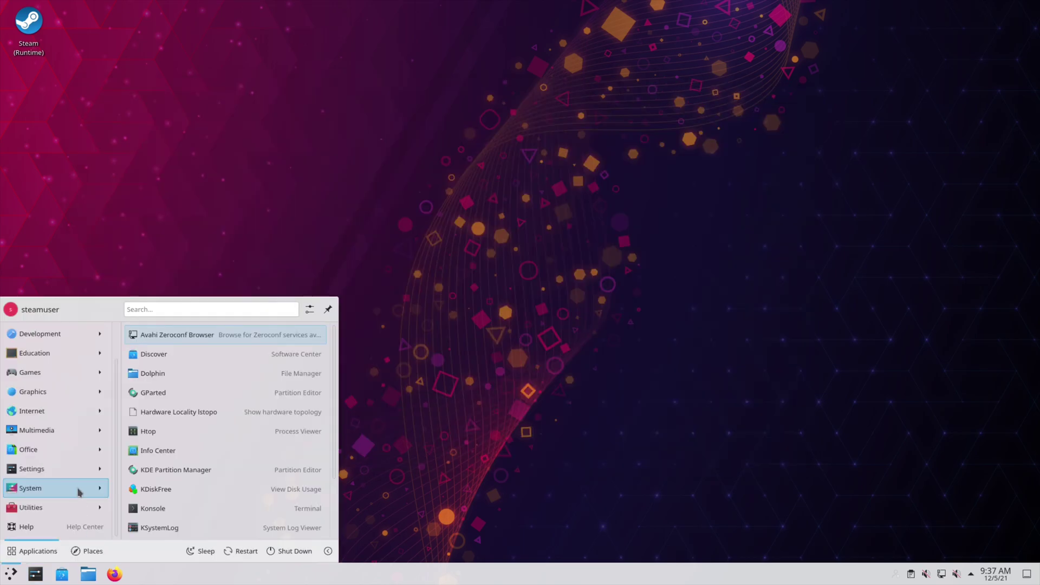
{"action": "left_click", "coordinate": [157, 509]}
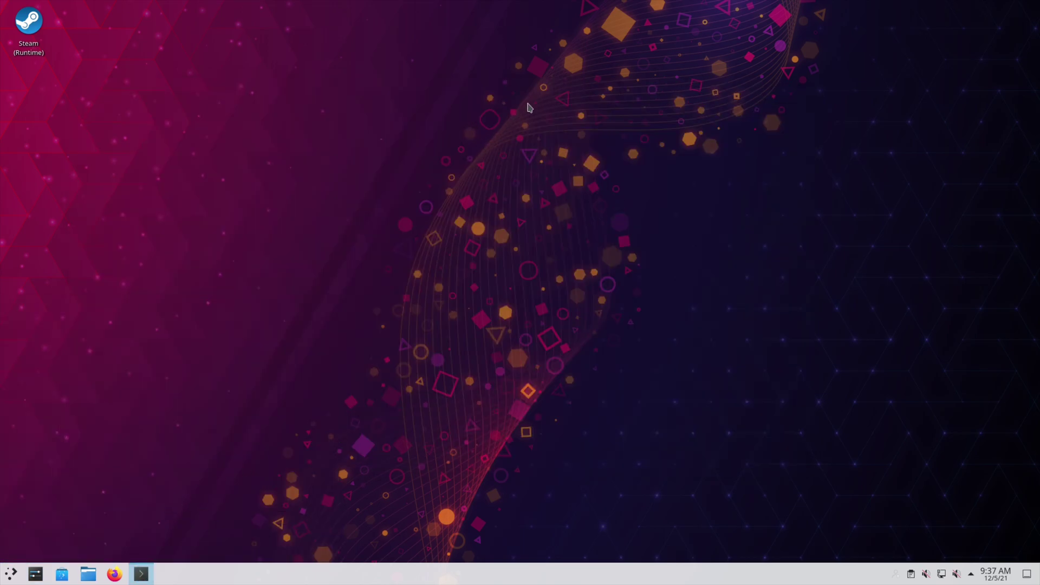
{"action": "type", "text": "sudo"}
{"action": "key", "text": "Return"}
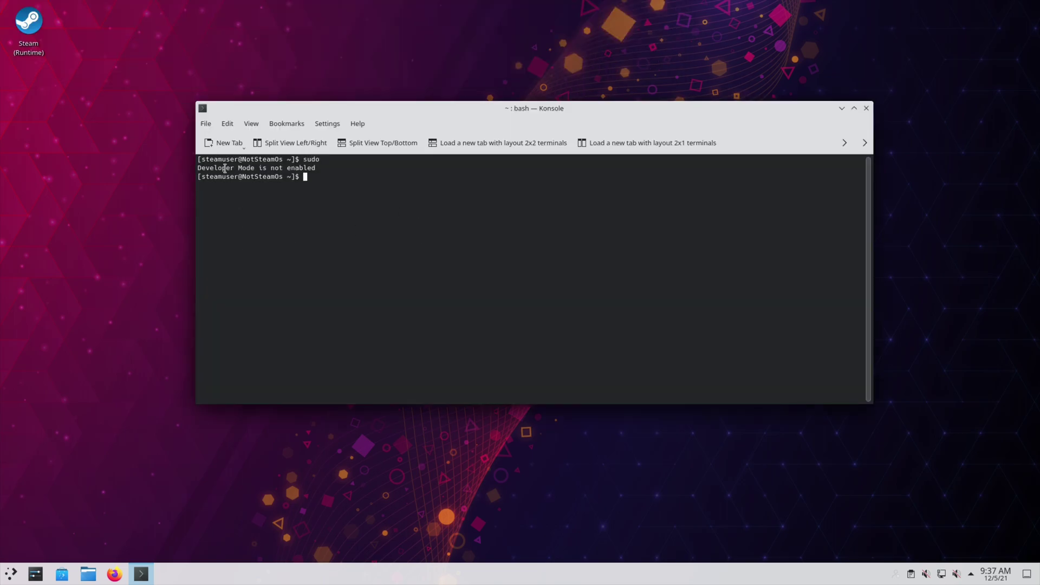
Highlight the output line of the sudo command and close the terminal.
{"action": "left_click_drag", "start_coordinate": [225, 169], "coordinate": [329, 171]}
{"action": "left_click", "coordinate": [349, 176]}
{"action": "key", "text": "ctrl+d"}
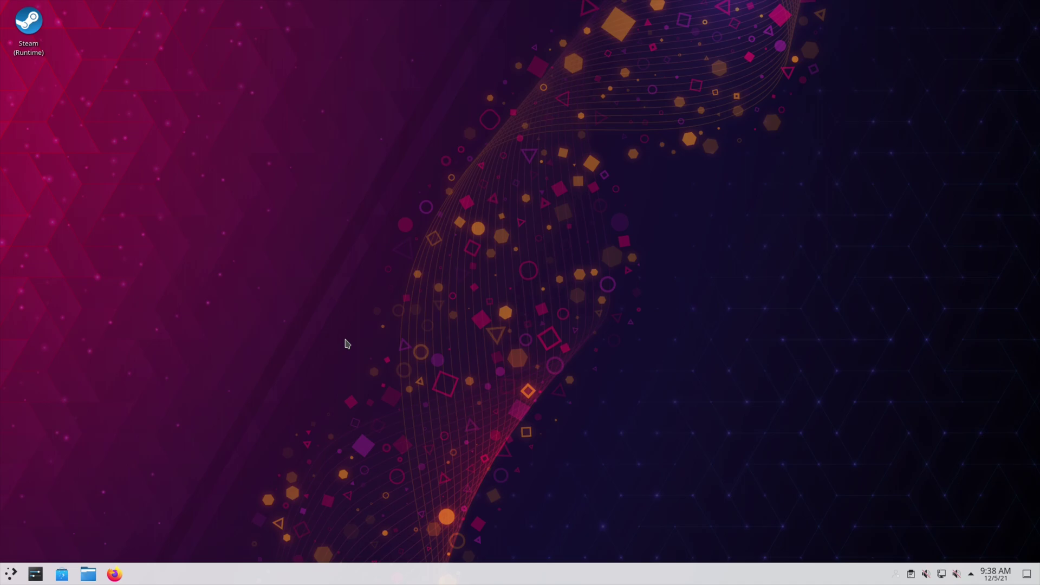
Open Discover and view its About page and the software sources in its settings.
{"action": "left_click", "coordinate": [63, 573]}
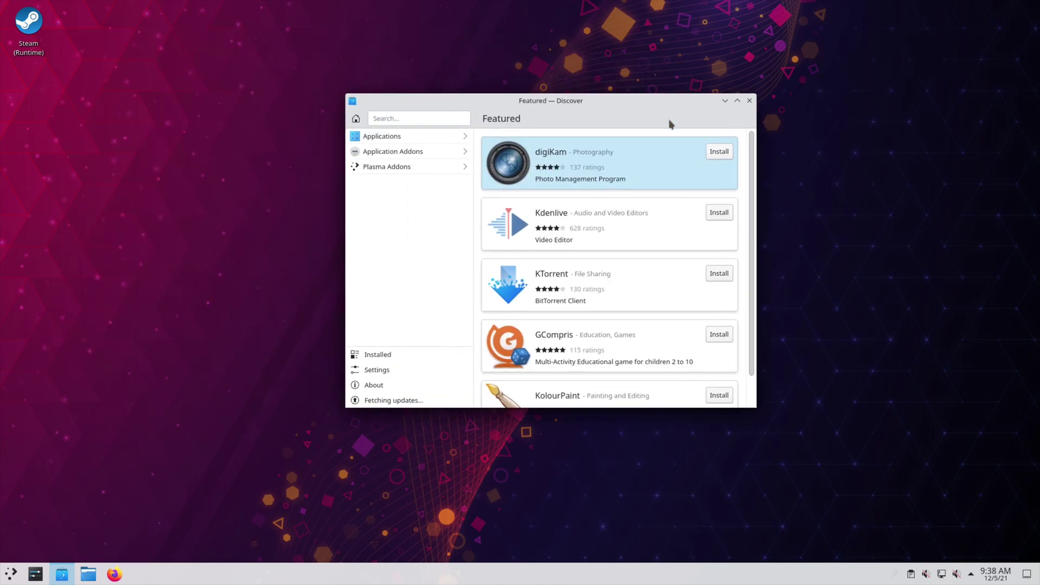
{"action": "left_click", "coordinate": [430, 385]}
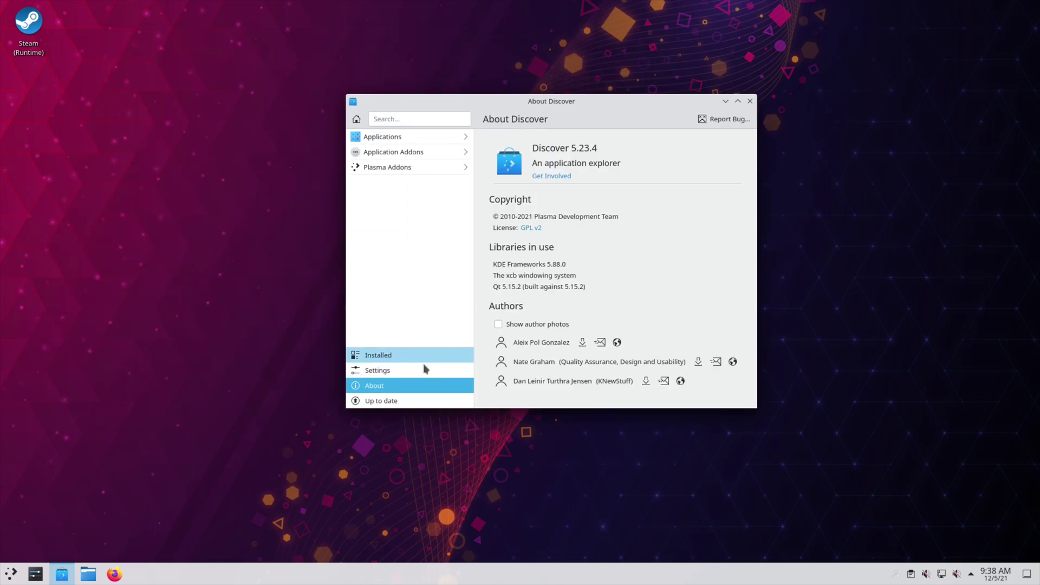
{"action": "left_click", "coordinate": [426, 370]}
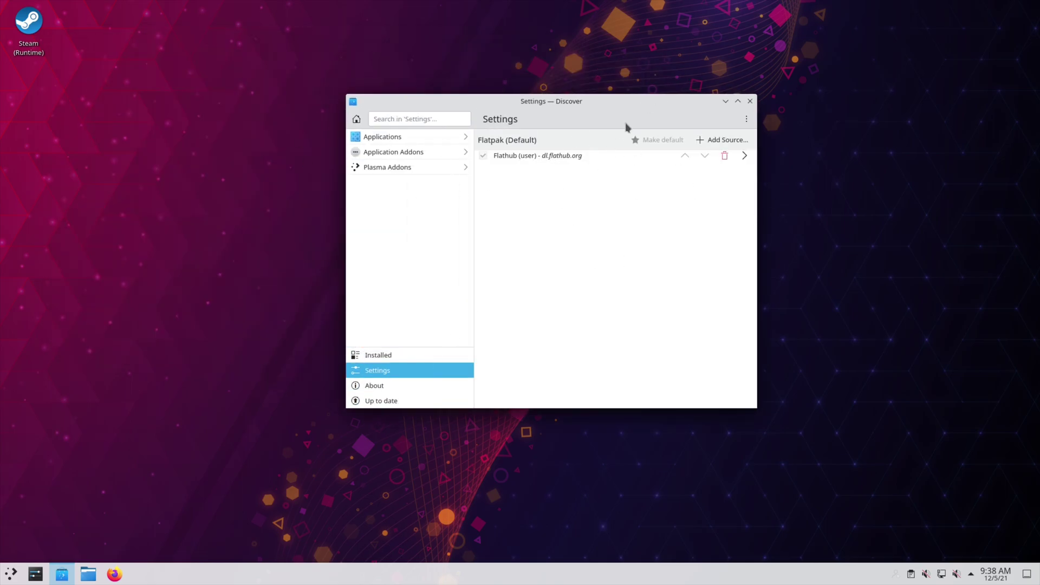
Search Discover's applications for discord, install Discord and close Discover.
{"action": "left_click", "coordinate": [408, 137]}
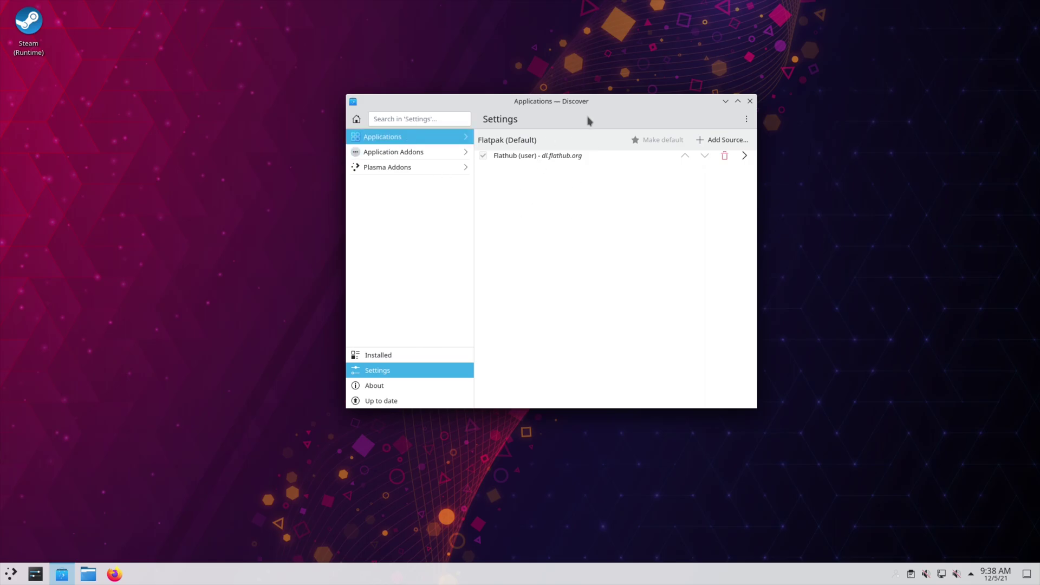
{"action": "type", "text": "discord"}
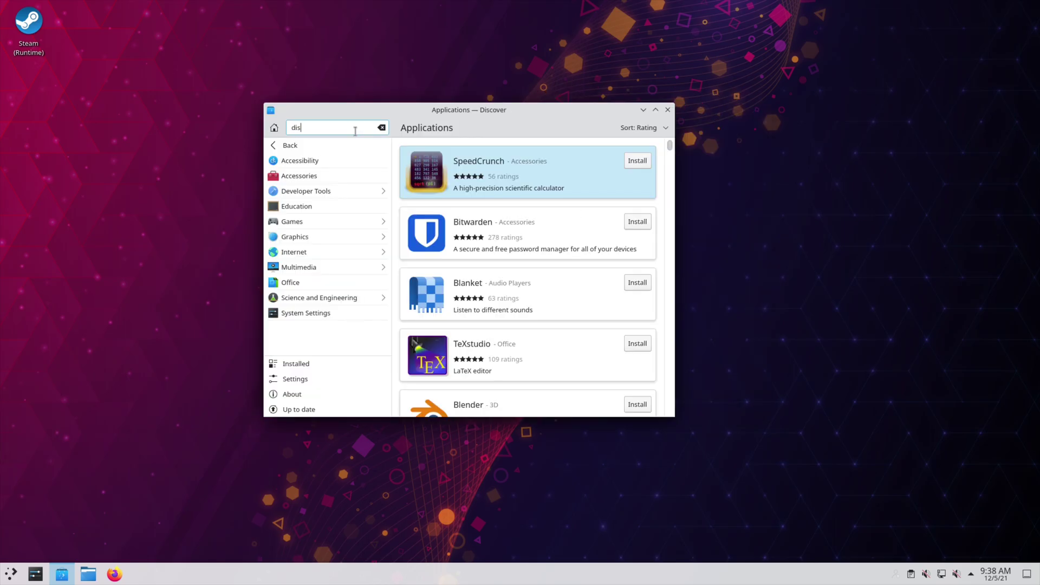
{"action": "left_click", "coordinate": [645, 165]}
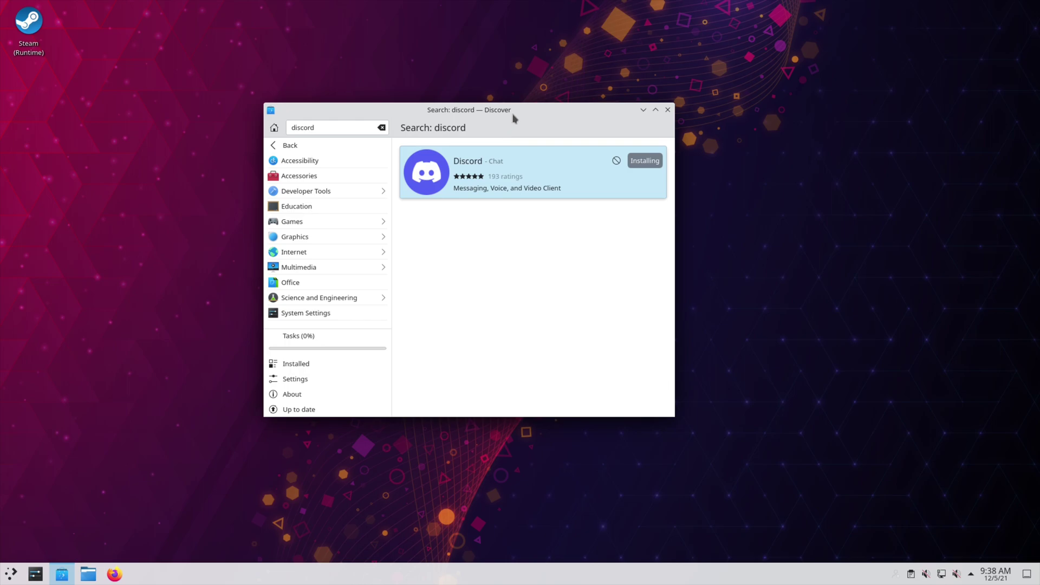
{"action": "left_click_drag", "start_coordinate": [515, 113], "coordinate": [565, 109]}
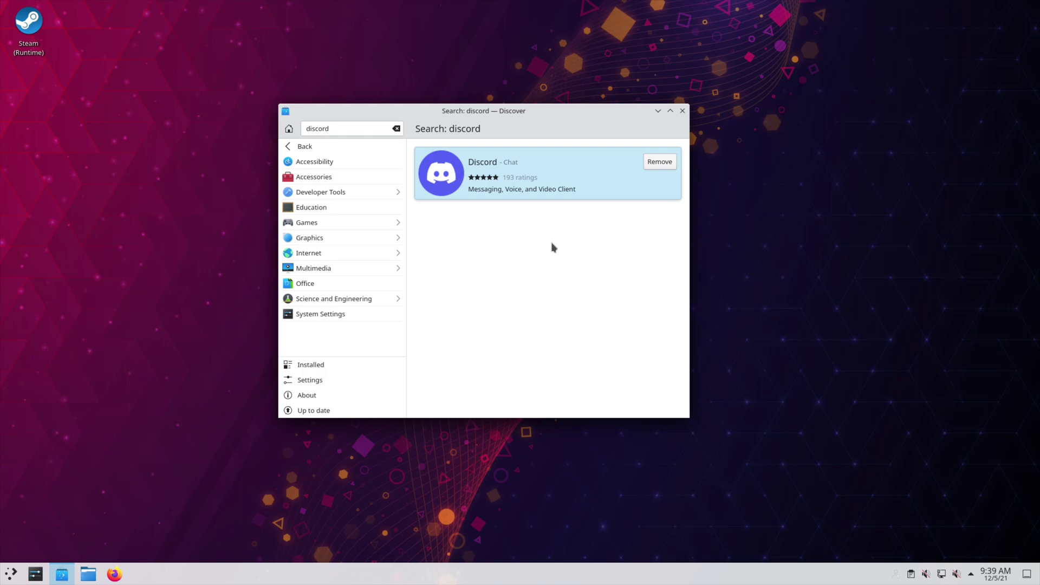
{"action": "left_click", "coordinate": [682, 111]}
Launch the installed Discord app and close its login window.
{"action": "left_click", "coordinate": [15, 576]}
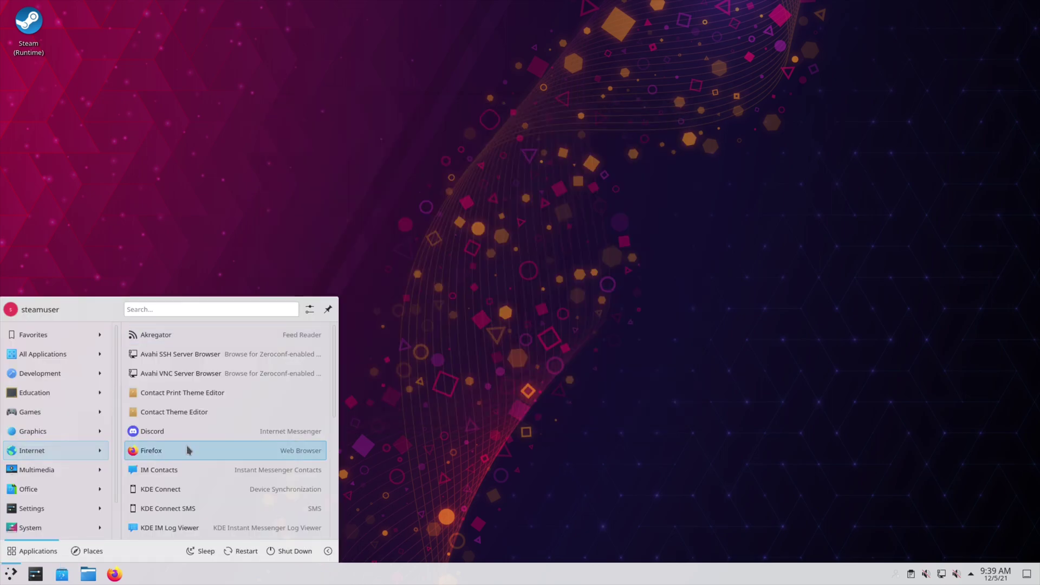
{"action": "left_click", "coordinate": [197, 432]}
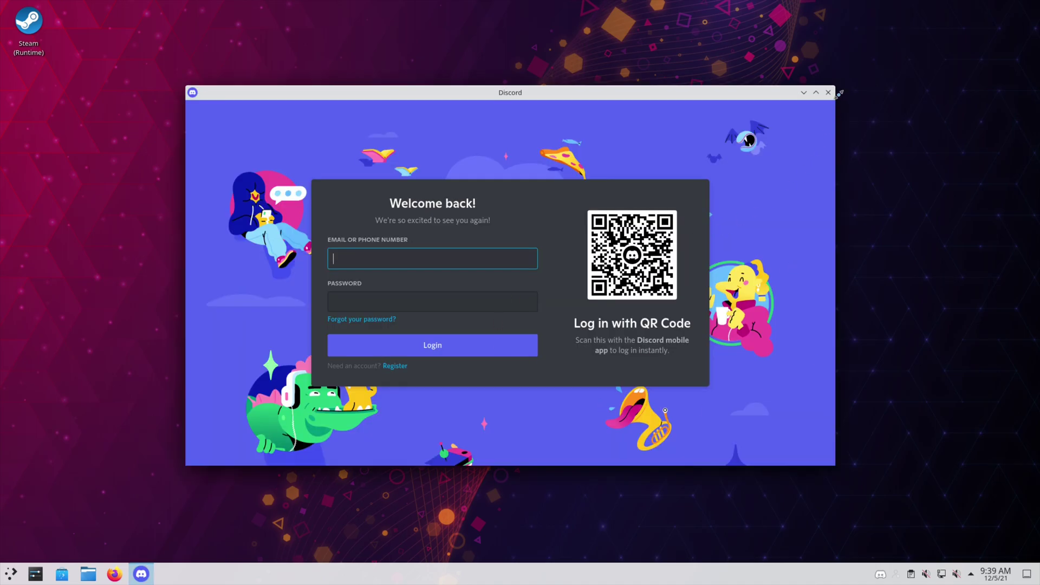
{"action": "left_click", "coordinate": [828, 93]}
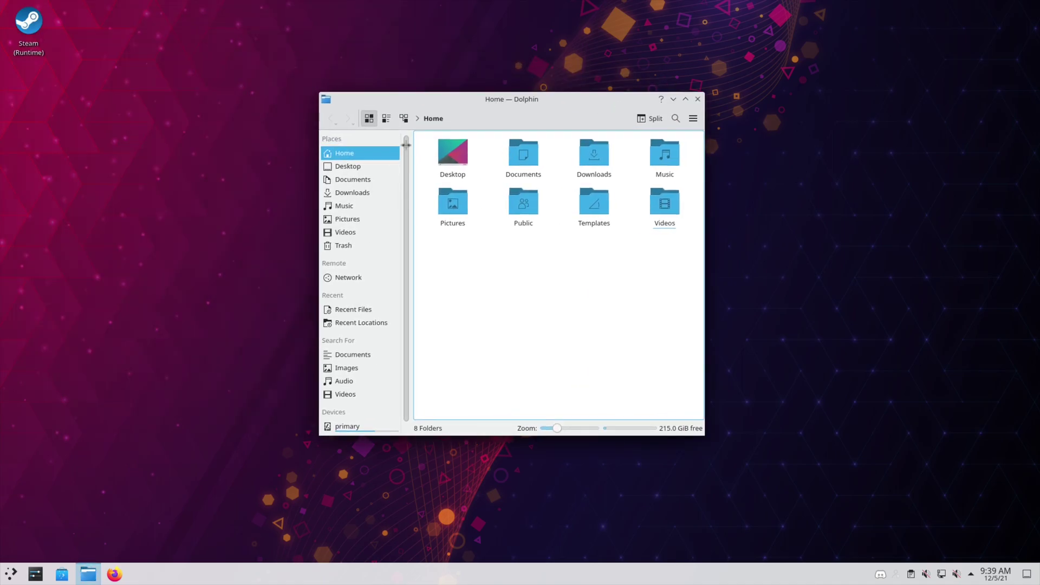
Widen the Dolphin window on the home folder and show hidden files.
{"action": "left_click_drag", "start_coordinate": [705, 155], "coordinate": [772, 142]}
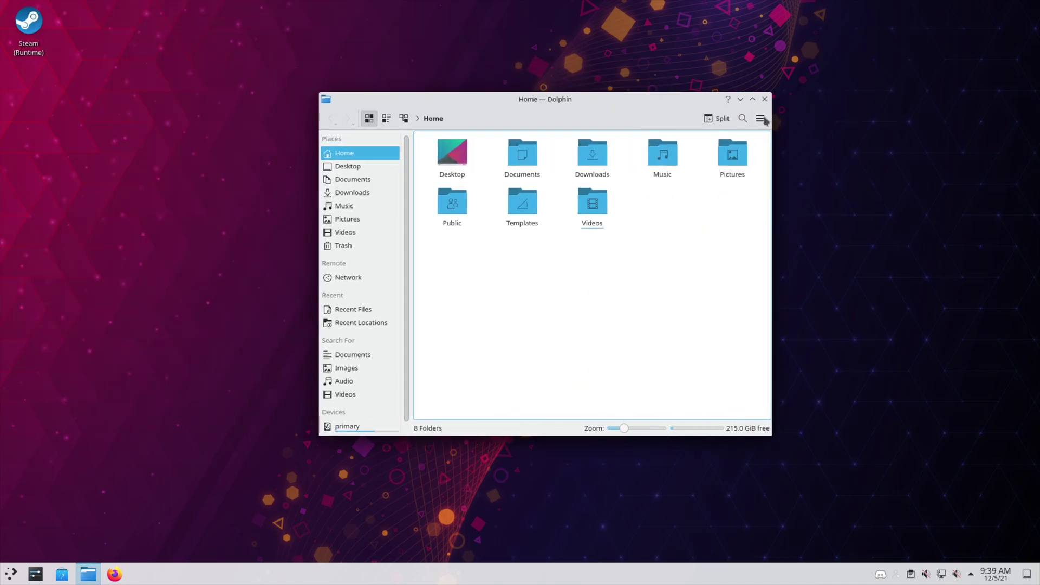
{"action": "left_click", "coordinate": [761, 118]}
{"action": "left_click", "coordinate": [837, 242]}
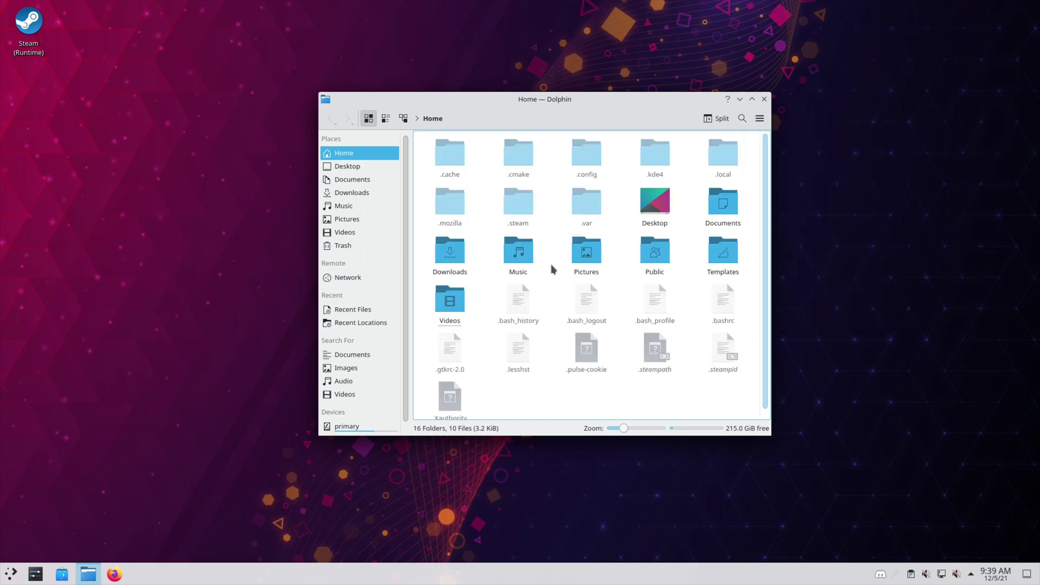
Browse from the home folder through .local/share/flatpak/exports to the bin folder, and close Dolphin after viewing it.
{"action": "left_click", "coordinate": [724, 162]}
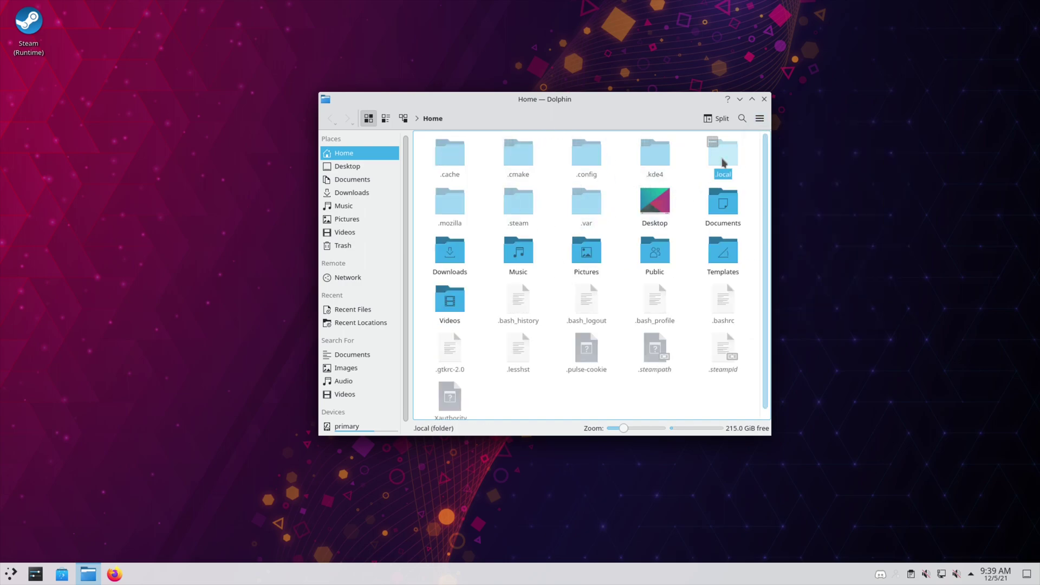
{"action": "double_click", "coordinate": [724, 162]}
{"action": "double_click", "coordinate": [433, 151]}
{"action": "scroll", "coordinate": [569, 255], "scroll_direction": "down", "scroll_amount": 5}
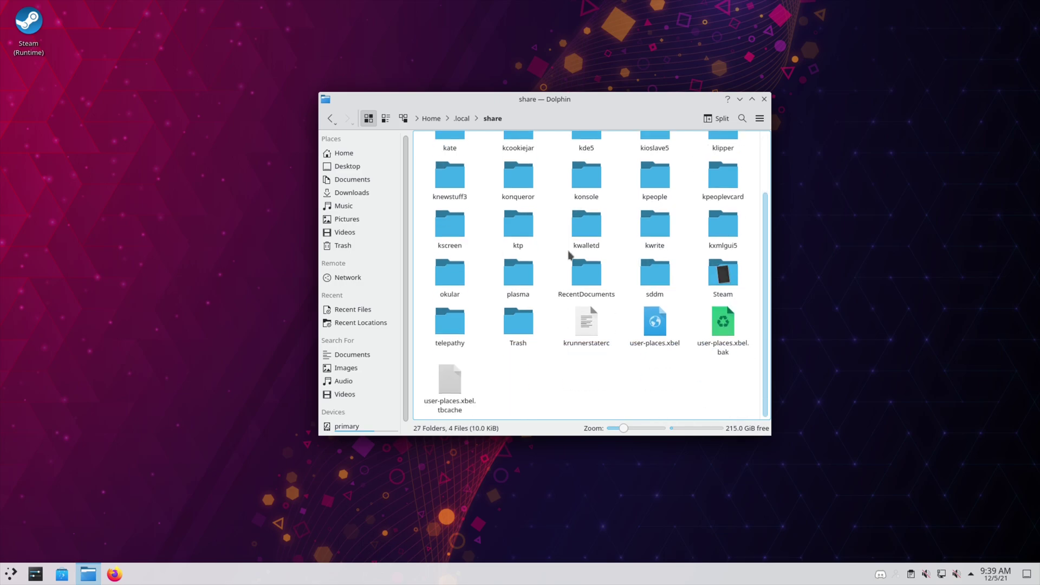
{"action": "scroll", "coordinate": [623, 209], "scroll_direction": "up", "scroll_amount": 3}
{"action": "left_click", "coordinate": [598, 159]}
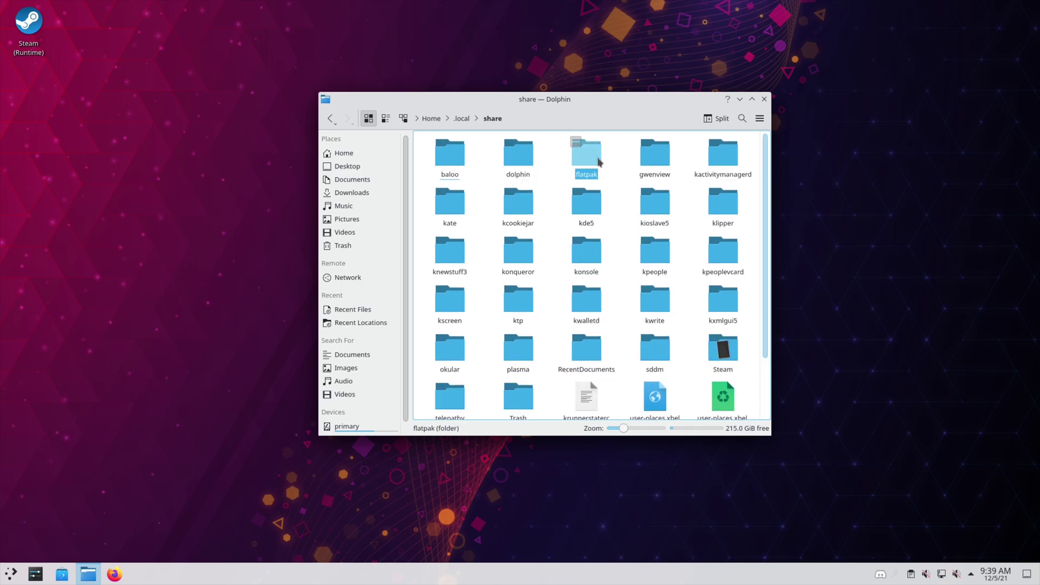
{"action": "double_click", "coordinate": [599, 159]}
{"action": "double_click", "coordinate": [726, 156]}
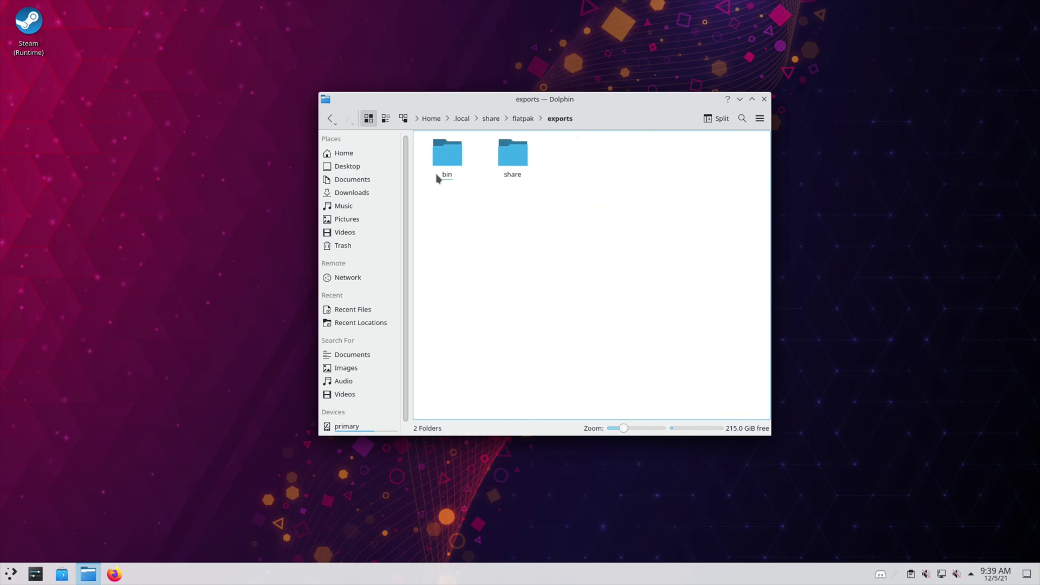
{"action": "double_click", "coordinate": [439, 179]}
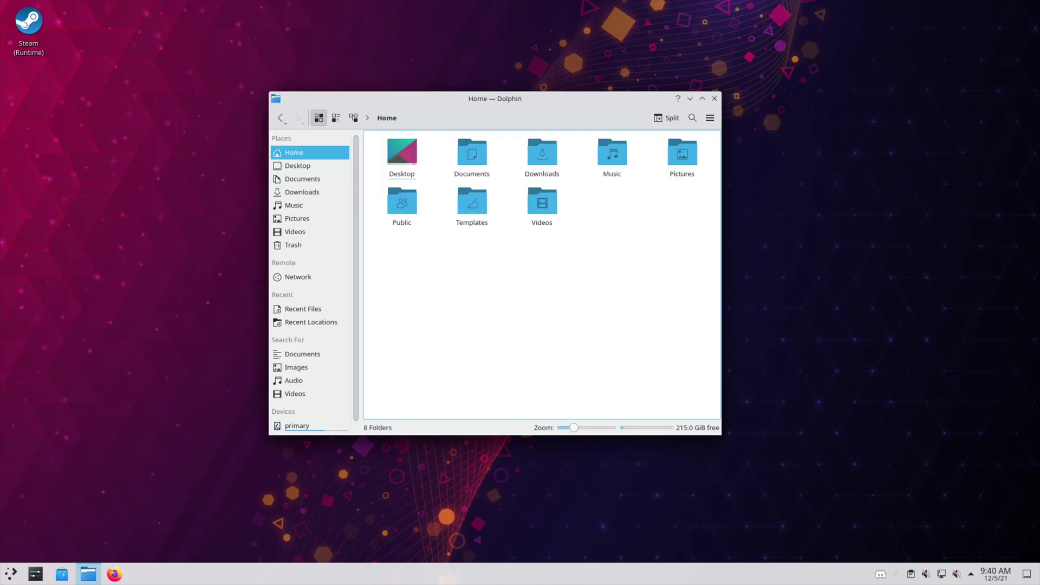
{"action": "left_click", "coordinate": [715, 98]}
Open a new Konsole terminal window.
{"action": "left_click", "coordinate": [11, 575]}
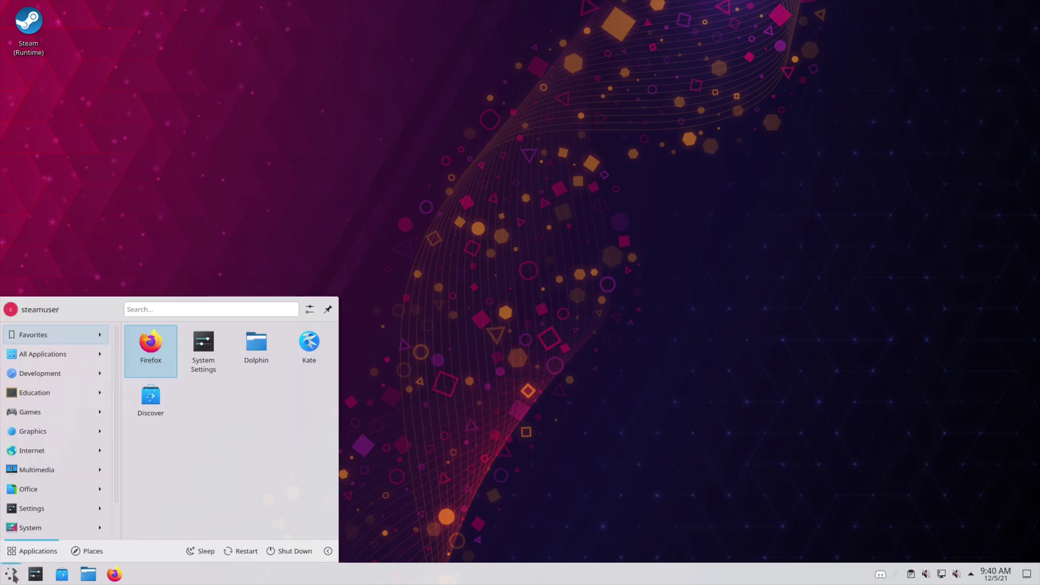
{"action": "mouse_move", "coordinate": [72, 529]}
{"action": "left_click", "coordinate": [195, 519]}
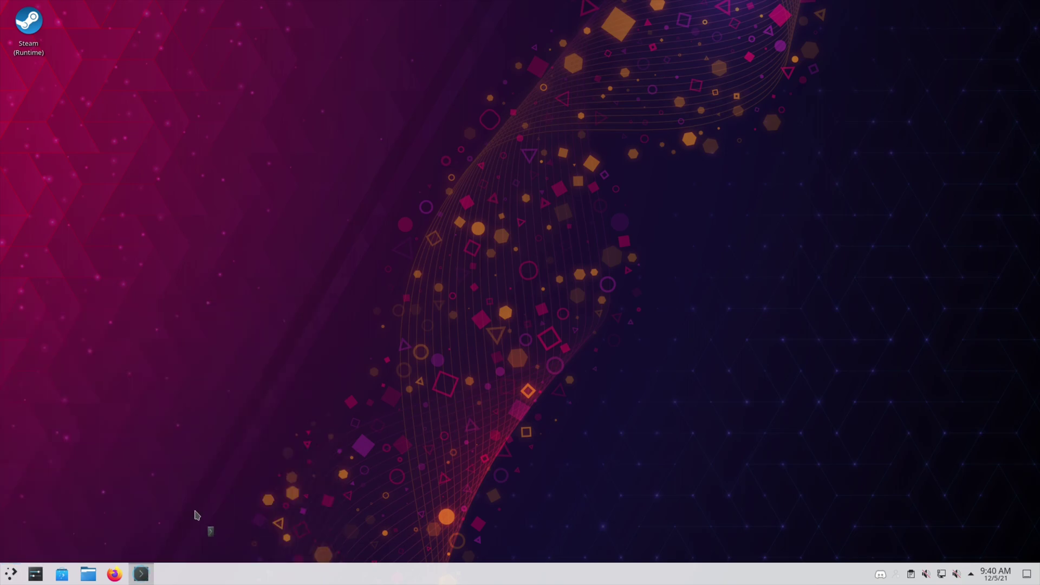
{"action": "type", "text": "fa"}
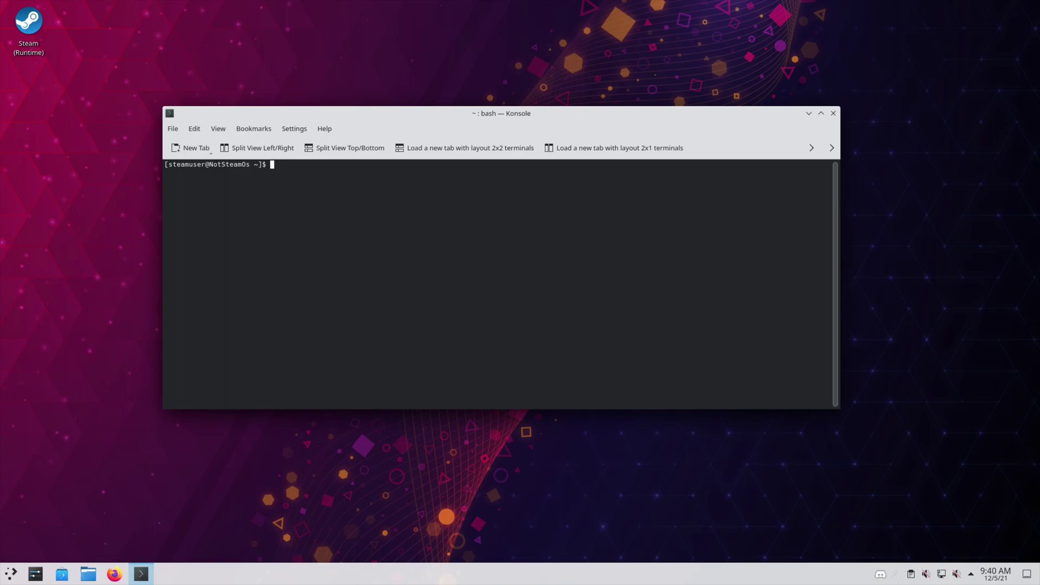
{"action": "type", "text": "latpak --"}
{"action": "key", "text": "BackSpace"}
{"action": "key", "text": "BackSpace"}
{"action": "key", "text": "BackSpace"}
{"action": "key", "text": "BackSpace"}
{"action": "key", "text": "BackSpace"}
{"action": "key", "text": "BackSpace"}
{"action": "key", "text": "BackSpace"}
{"action": "type", "text": "pak"}
{"action": "key", "text": "BackSpace"}
{"action": "key", "text": "BackSpace"}
{"action": "key", "text": "BackSpace"}
{"action": "key", "text": "BackSpace"}
{"action": "key", "text": "BackSpace"}
{"action": "key", "text": "BackSpace"}
{"action": "key", "text": "BackSpace"}
{"action": "key", "text": "BackSpace"}
Draft the shell alias flatpak="flatpak --user " at the prompt, erase it without running it and close the terminal.
{"action": "type", "text": "alias flatpak=\"flatpak --user \""}
{"action": "key", "text": "BackSpace"}
{"action": "key", "text": "BackSpace"}
{"action": "key", "text": "BackSpace"}
{"action": "key", "text": "BackSpace"}
{"action": "key", "text": "BackSpace"}
{"action": "key", "text": "BackSpace"}
{"action": "key", "text": "BackSpace"}
{"action": "key", "text": "BackSpace"}
{"action": "key", "text": "BackSpace"}
{"action": "key", "text": "BackSpace"}
{"action": "key", "text": "BackSpace"}
{"action": "key", "text": "BackSpace"}
{"action": "key", "text": "BackSpace"}
{"action": "key", "text": "BackSpace"}
{"action": "key", "text": "BackSpace"}
{"action": "key", "text": "BackSpace"}
{"action": "key", "text": "BackSpace"}
{"action": "key", "text": "BackSpace"}
{"action": "key", "text": "BackSpace"}
{"action": "key", "text": "BackSpace"}
{"action": "key", "text": "ctrl+d"}
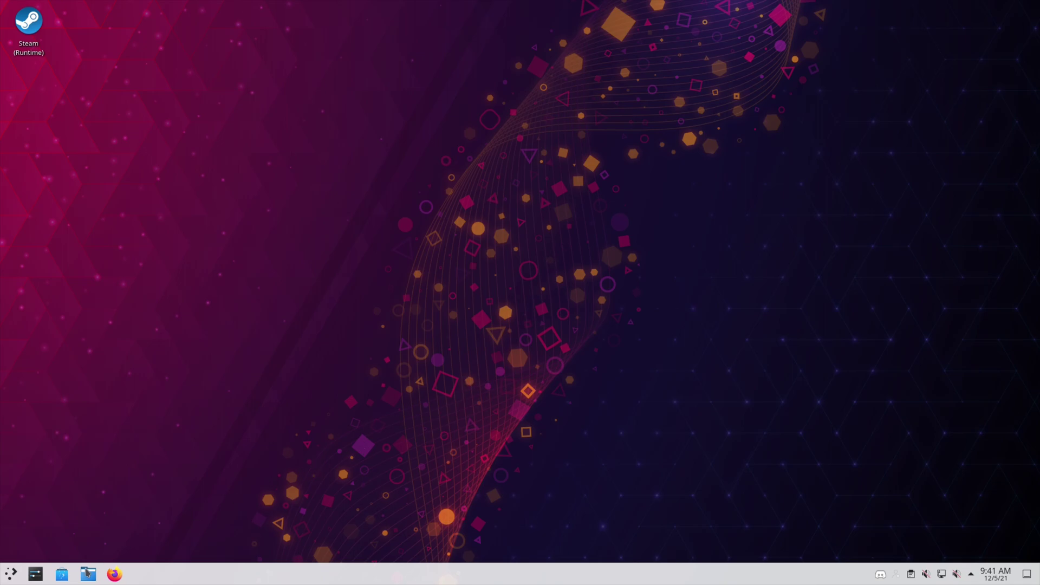
Reopen Discover and quit Discord, which is still running in the background.
{"action": "left_click", "coordinate": [67, 576]}
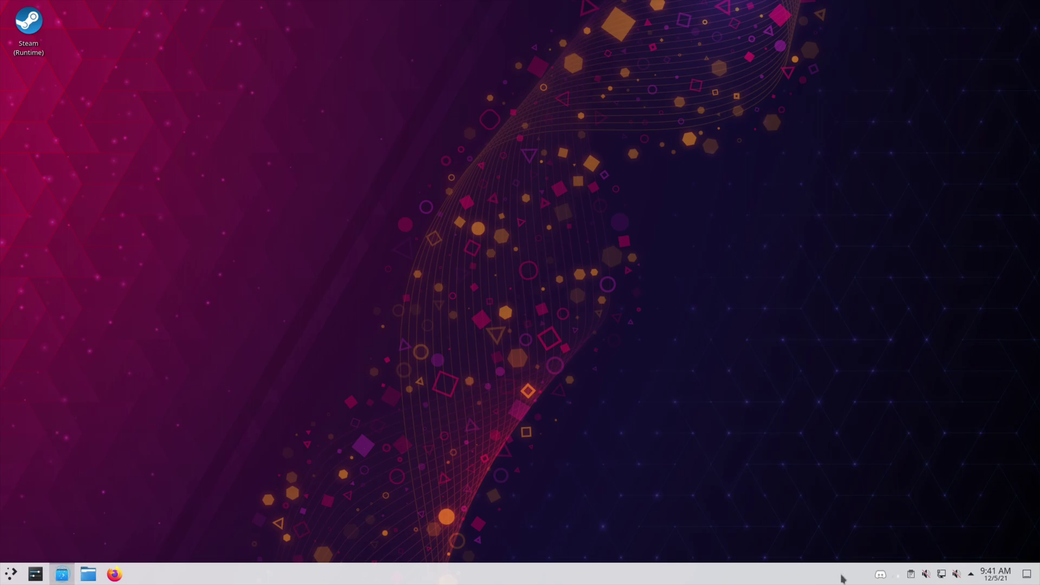
{"action": "right_click", "coordinate": [881, 574]}
{"action": "left_click", "coordinate": [914, 560]}
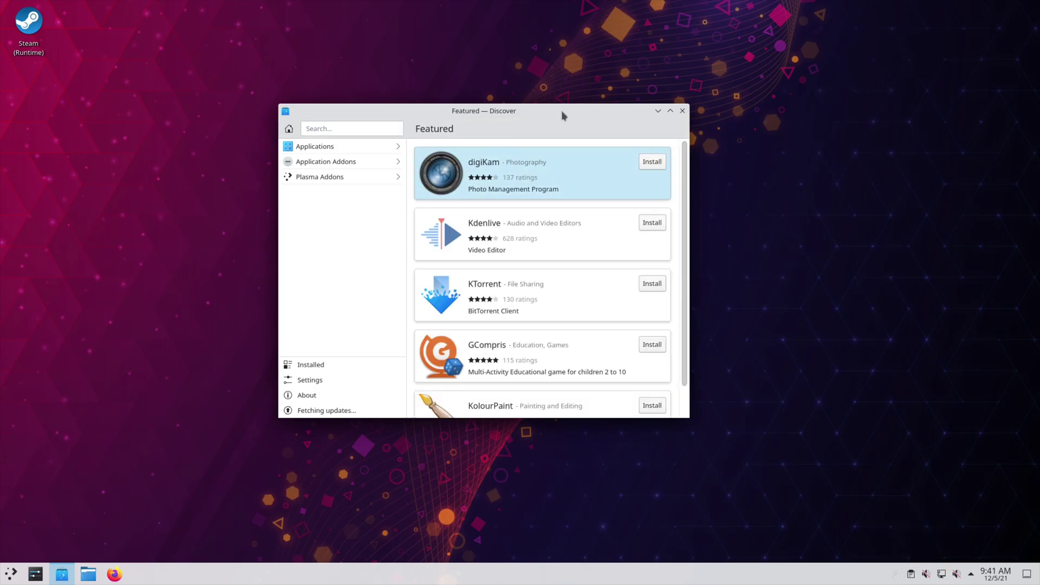
Reposition the Discover window and search its applications for lutris.
{"action": "left_click_drag", "start_coordinate": [509, 124], "coordinate": [381, 140]}
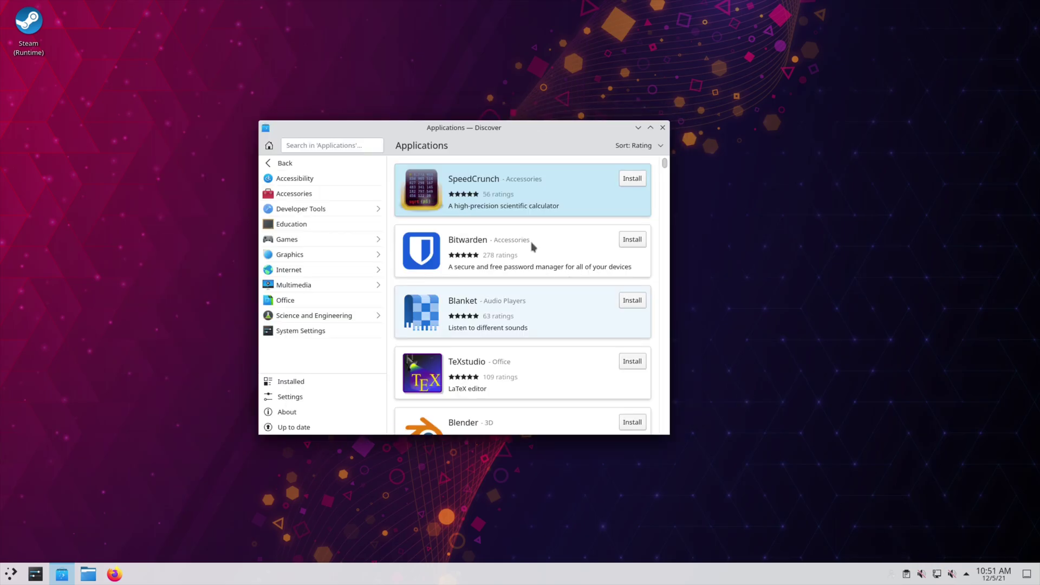
{"action": "left_click", "coordinate": [329, 151]}
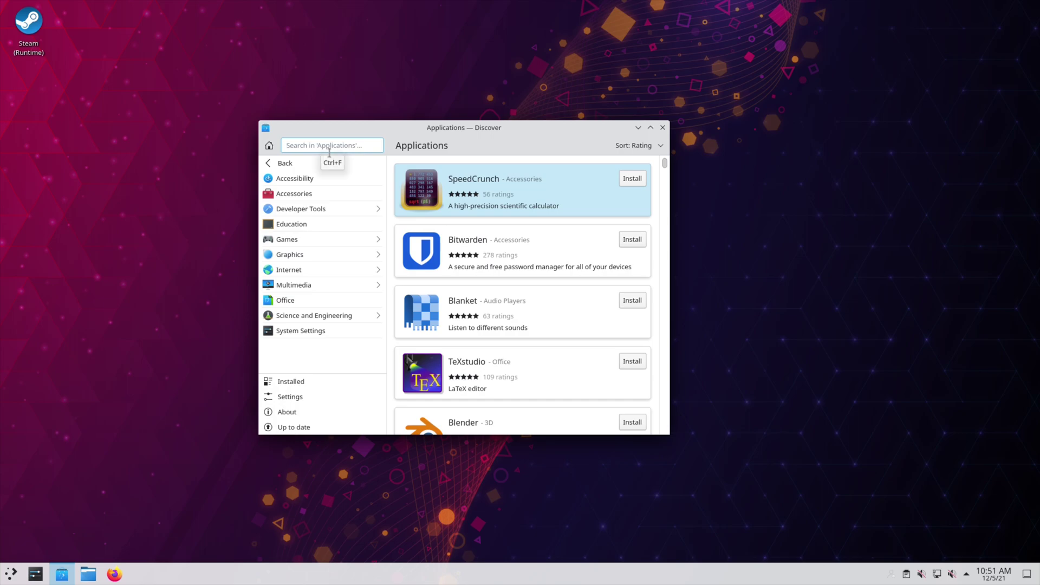
{"action": "type", "text": "lutris"}
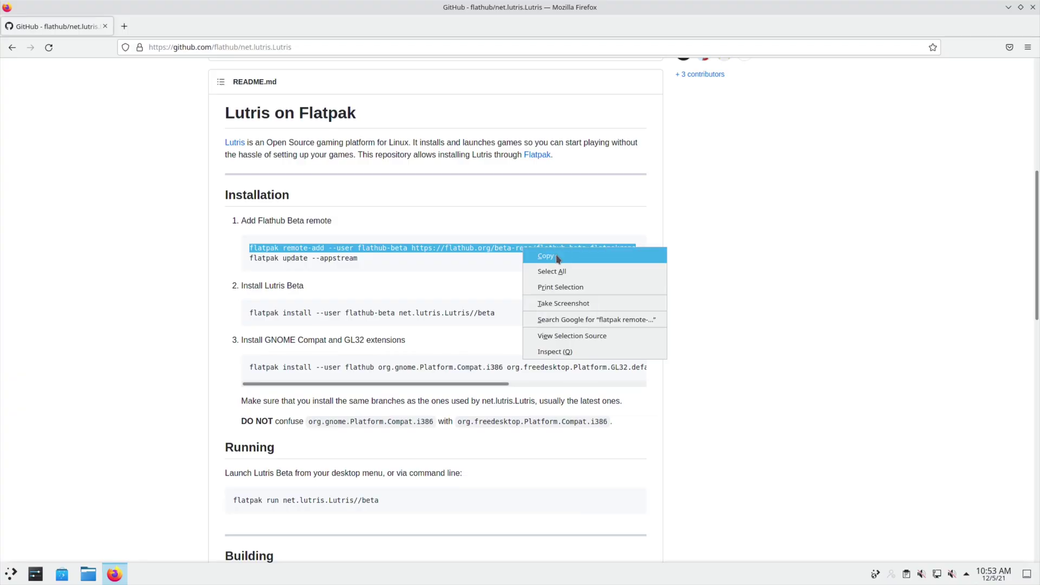
Copy the README's Flathub Beta remote-add command and use Konsole to install net.lutris.Lutris//beta for the current user.
{"action": "left_click", "coordinate": [558, 259]}
{"action": "left_click", "coordinate": [715, 277]}
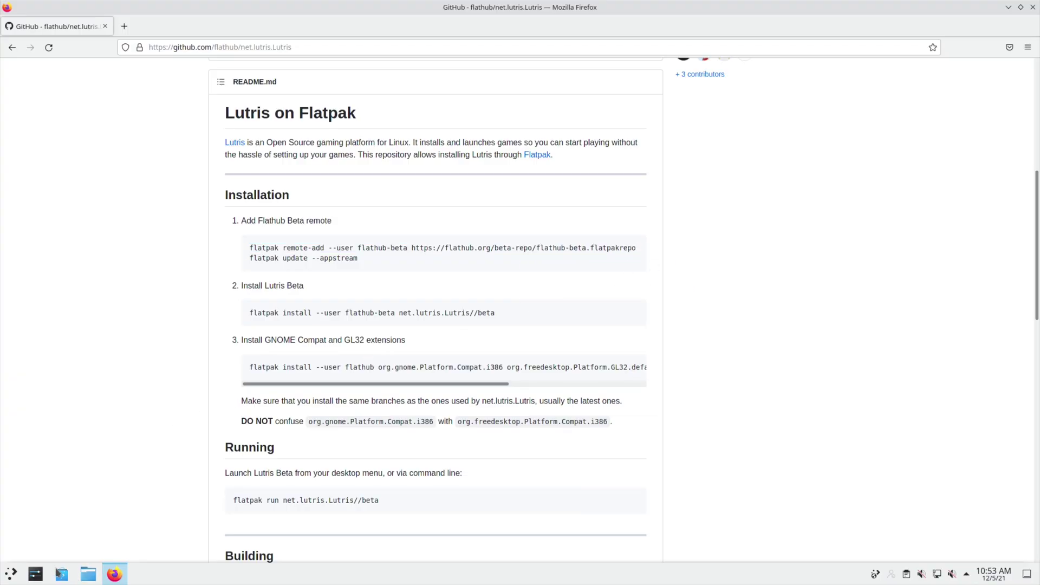
{"action": "left_click", "coordinate": [11, 576]}
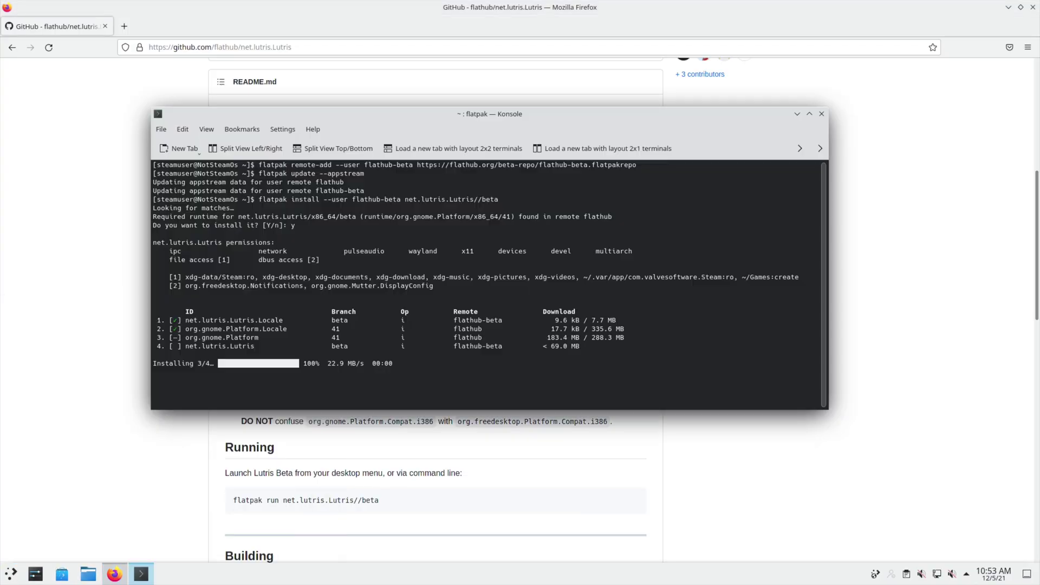
{"action": "left_click_drag", "start_coordinate": [566, 123], "coordinate": [494, 324]}
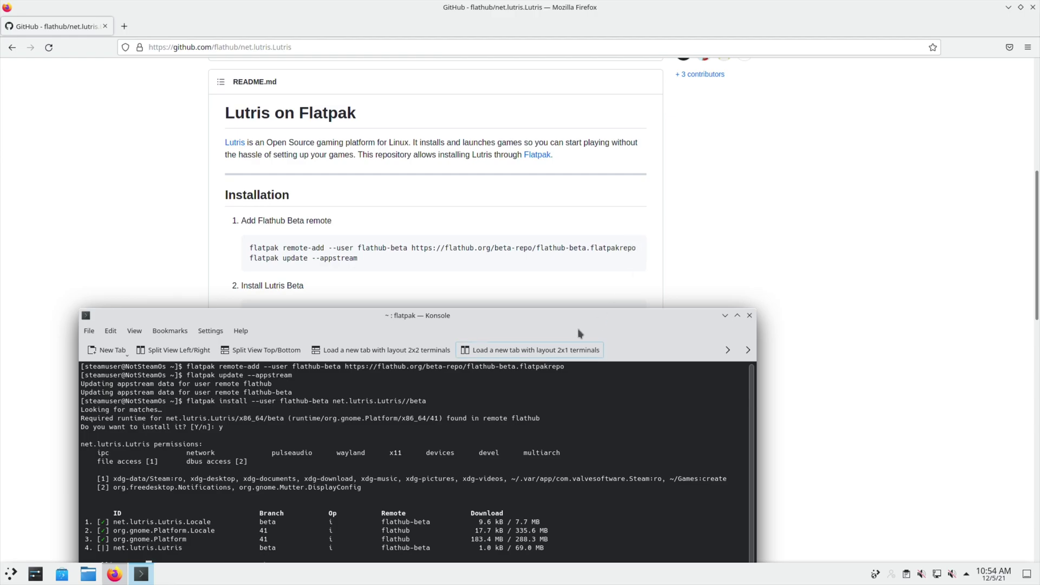
{"action": "left_click_drag", "start_coordinate": [604, 320], "coordinate": [591, 262]}
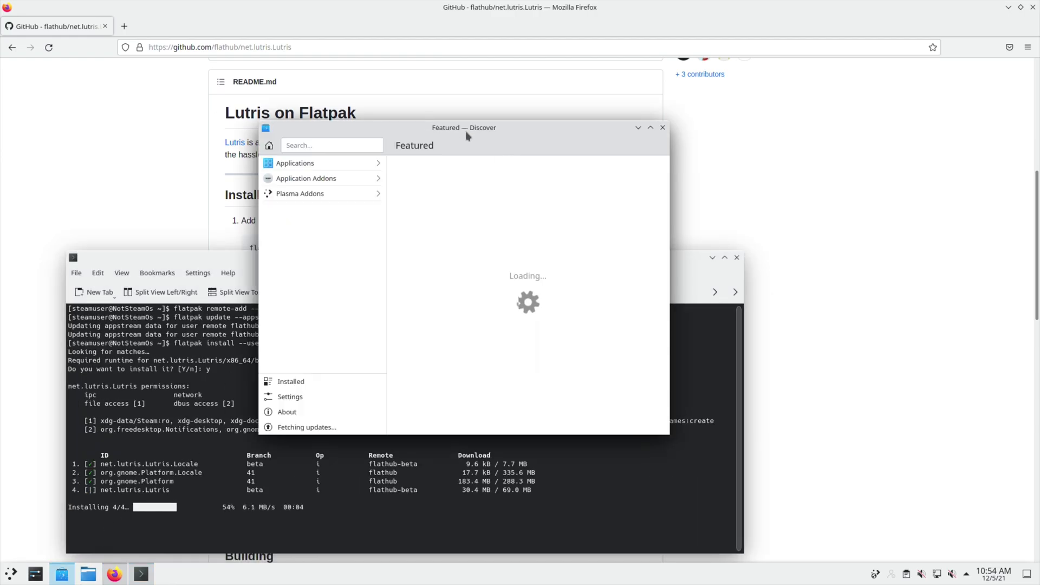
Search Discover's applications for lutris and close Discover.
{"action": "left_click_drag", "start_coordinate": [469, 135], "coordinate": [499, 151]}
{"action": "left_click", "coordinate": [355, 179]}
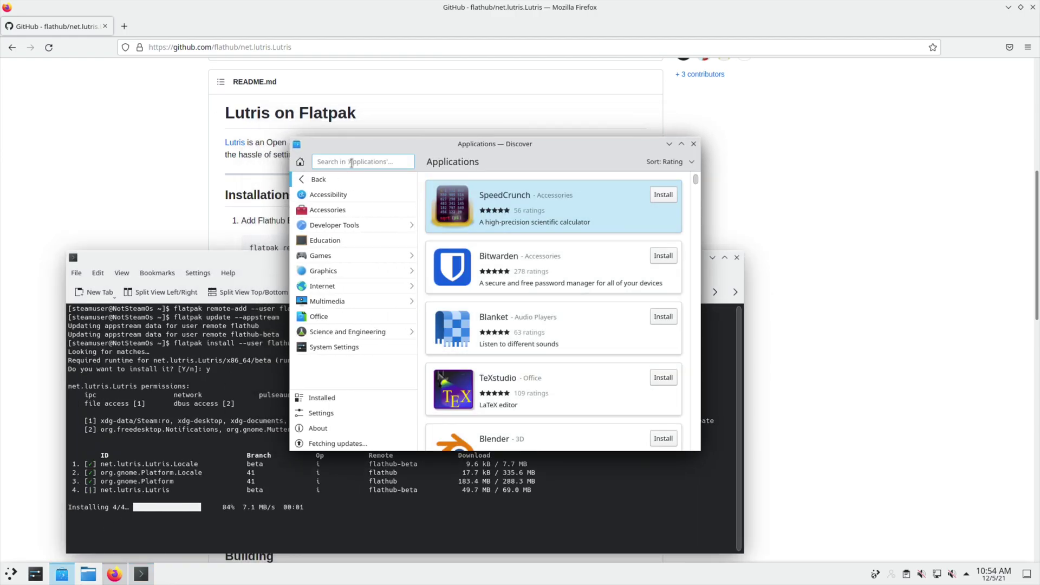
{"action": "left_click", "coordinate": [351, 163]}
{"action": "type", "text": "lutris"}
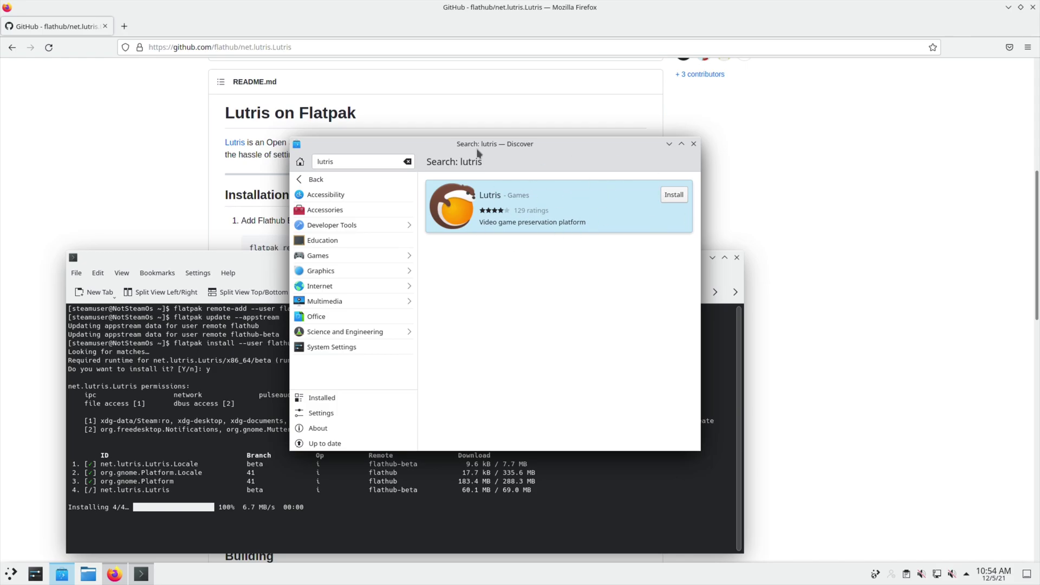
{"action": "left_click", "coordinate": [693, 143]}
Highlight the Flathub Beta remote-add command in the README and return to the Konsole window.
{"action": "left_click_drag", "start_coordinate": [250, 248], "coordinate": [641, 252]}
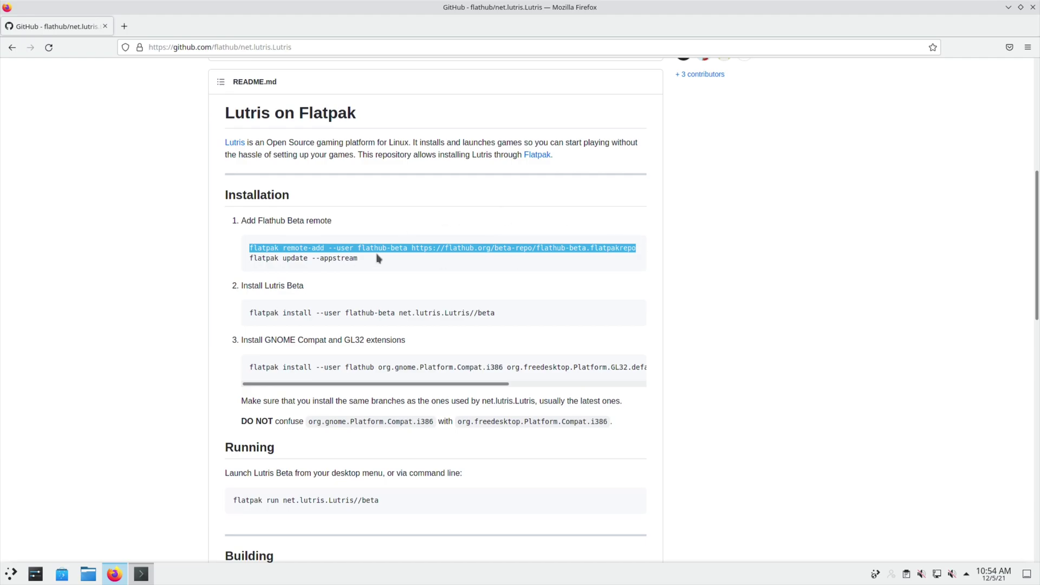
{"action": "left_click", "coordinate": [428, 316]}
{"action": "key", "text": "alt+Tab"}
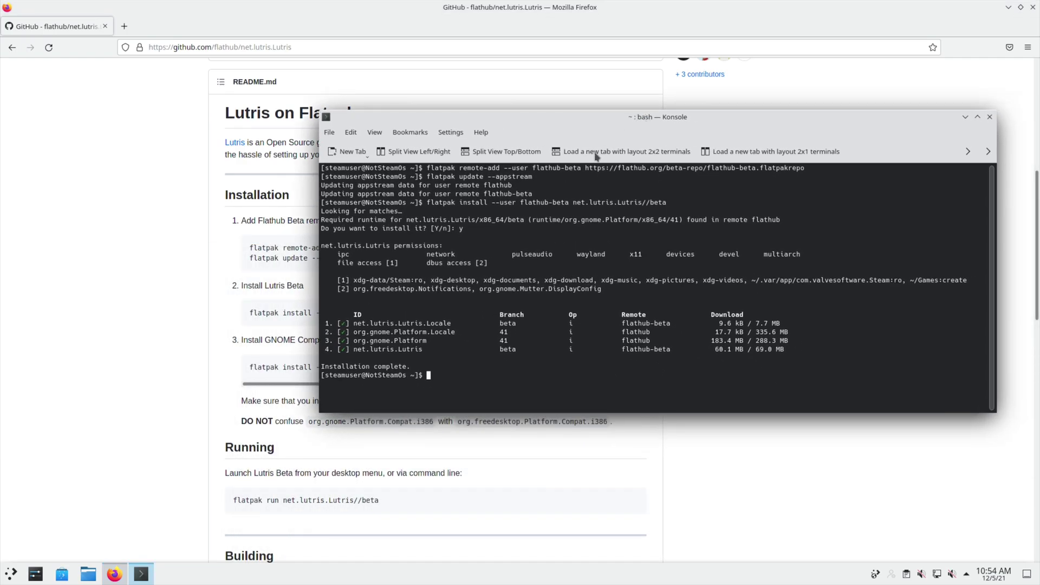
Copy the README's install command for the GNOME Compat and GL32 extensions and run it in Konsole.
{"action": "left_click", "coordinate": [289, 367]}
{"action": "left_click_drag", "start_coordinate": [257, 368], "coordinate": [660, 373]}
{"action": "right_click", "coordinate": [486, 367]}
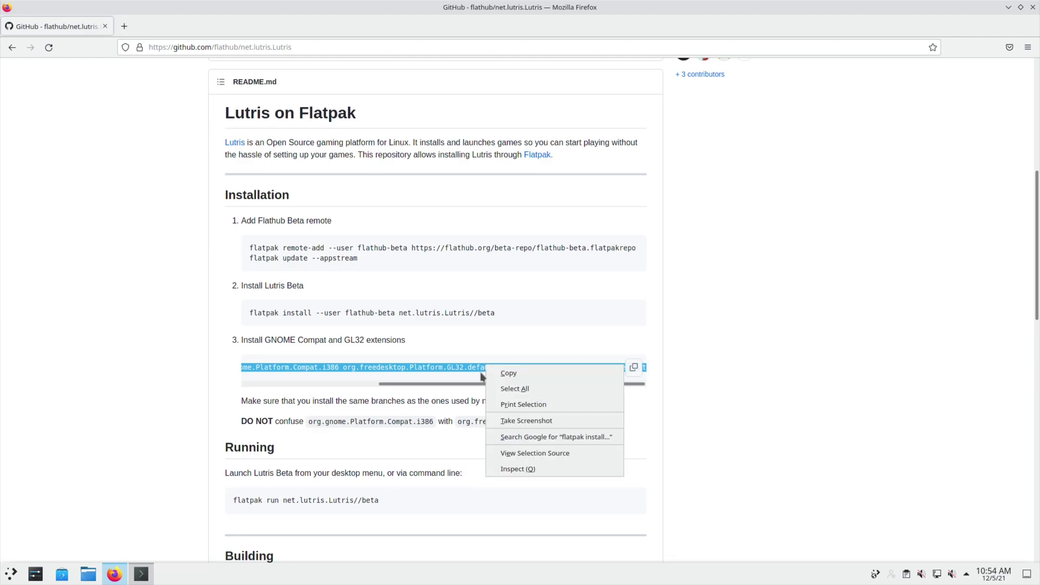
{"action": "left_click", "coordinate": [449, 383]}
{"action": "left_click", "coordinate": [504, 384]}
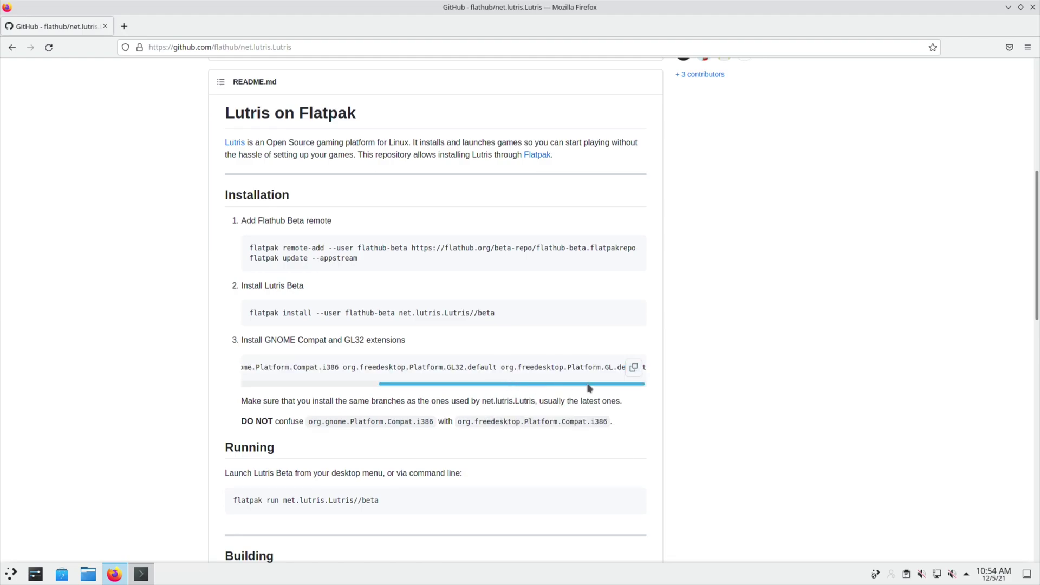
{"action": "scroll", "coordinate": [591, 388], "scroll_direction": "left", "scroll_amount": 5}
{"action": "key", "text": "alt+Tab"}
{"action": "right_click", "coordinate": [600, 362]}
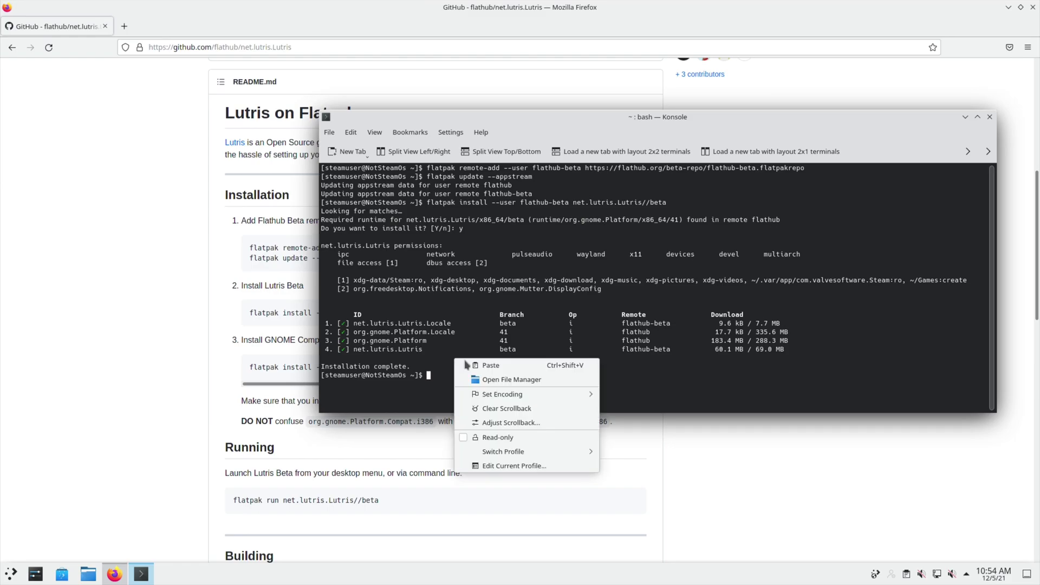
{"action": "left_click", "coordinate": [615, 366]}
{"action": "key", "text": "Return"}
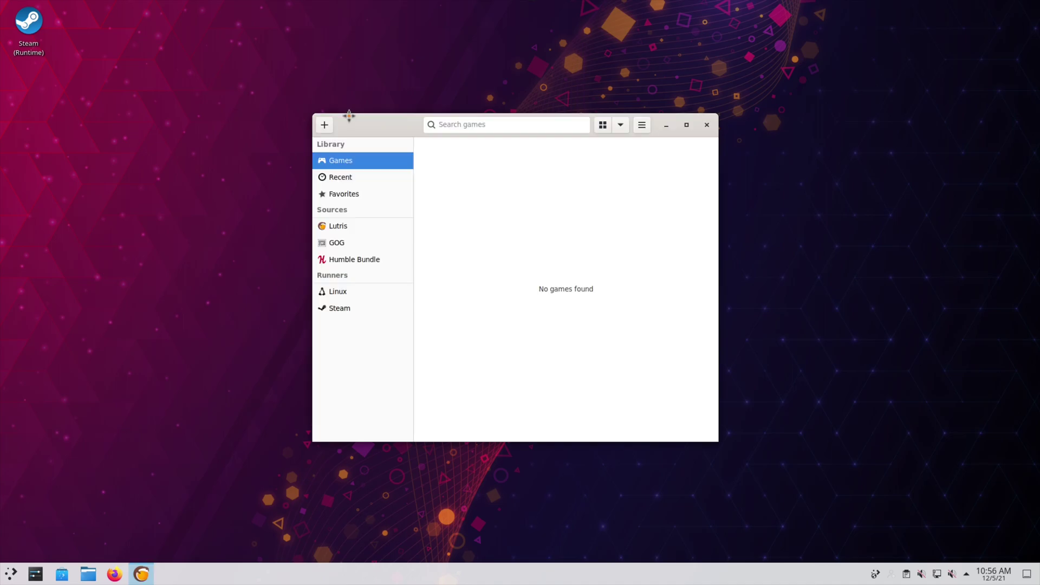
Search the Lutris community installers for epic games and open the installer for Epic Games Store.
{"action": "left_click", "coordinate": [322, 220]}
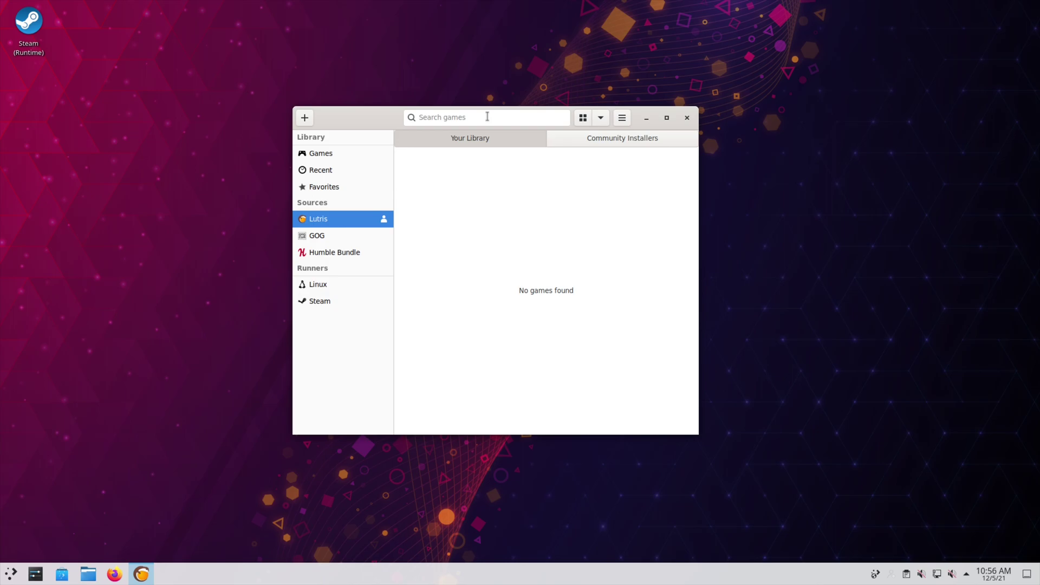
{"action": "left_click", "coordinate": [570, 144]}
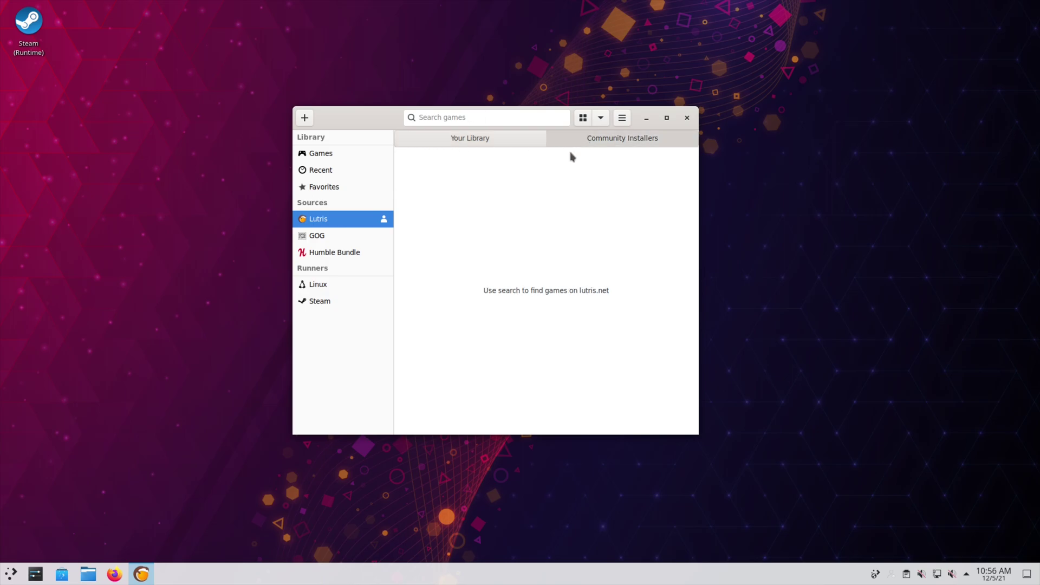
{"action": "left_click", "coordinate": [458, 118]}
{"action": "type", "text": "epic games"}
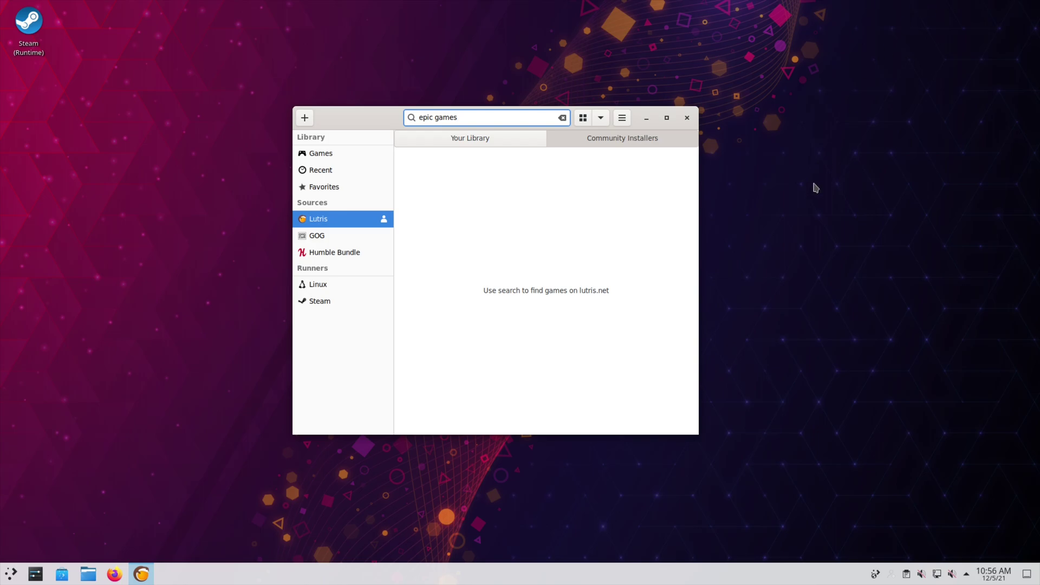
{"action": "left_click", "coordinate": [440, 420]}
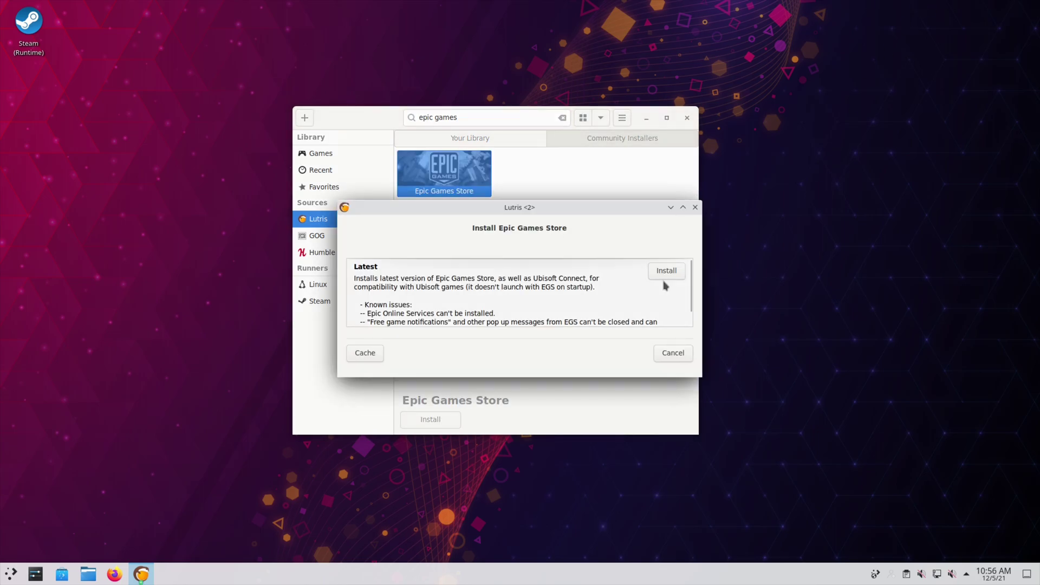
Install the latest Epic Games Store version into /home/steamuser/Games/epic-games-store, dismissing the Wine notice and accepting the Wine Mono installation.
{"action": "left_click", "coordinate": [667, 271]}
{"action": "left_click_drag", "start_coordinate": [352, 288], "coordinate": [544, 293]}
{"action": "left_click", "coordinate": [544, 293]}
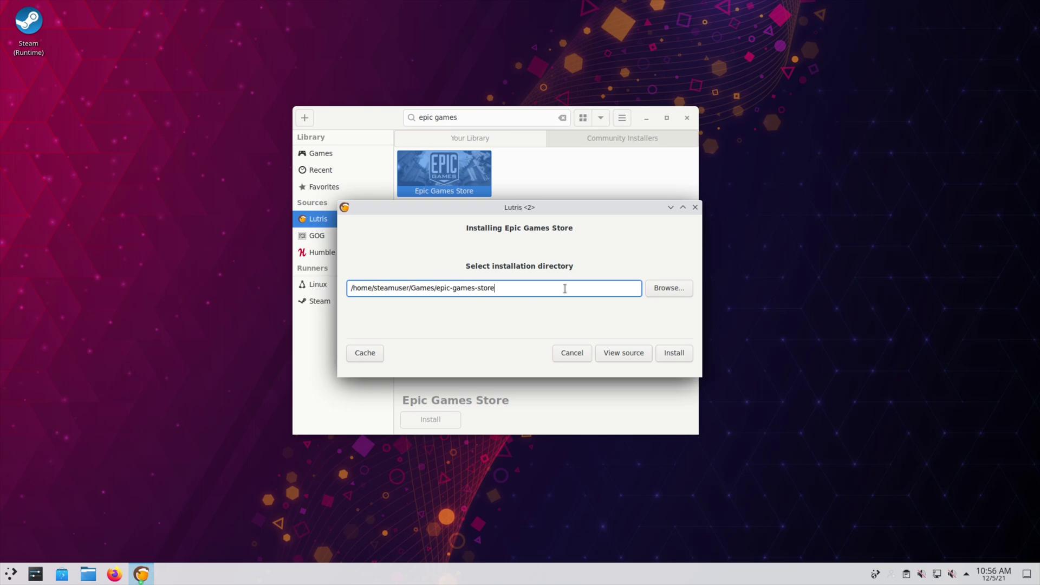
{"action": "left_click", "coordinate": [675, 357]}
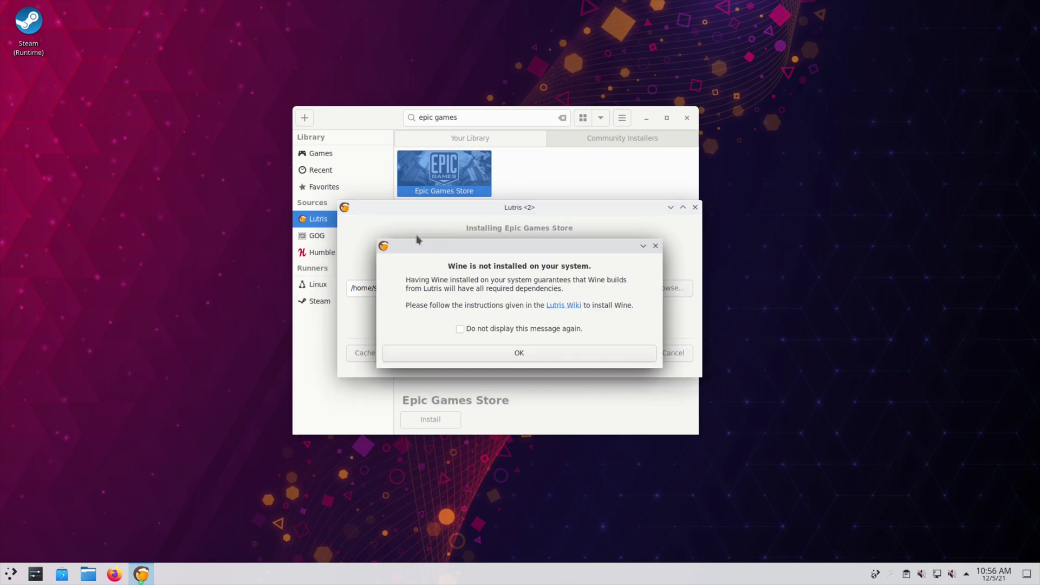
{"action": "left_click", "coordinate": [484, 354]}
{"action": "left_click", "coordinate": [641, 343]}
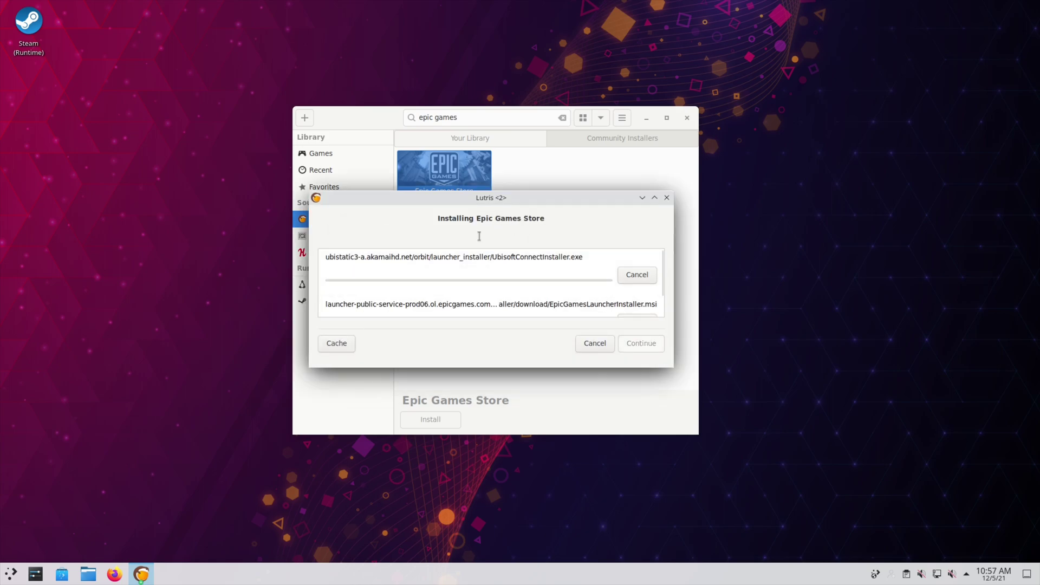
{"action": "left_click", "coordinate": [588, 327]}
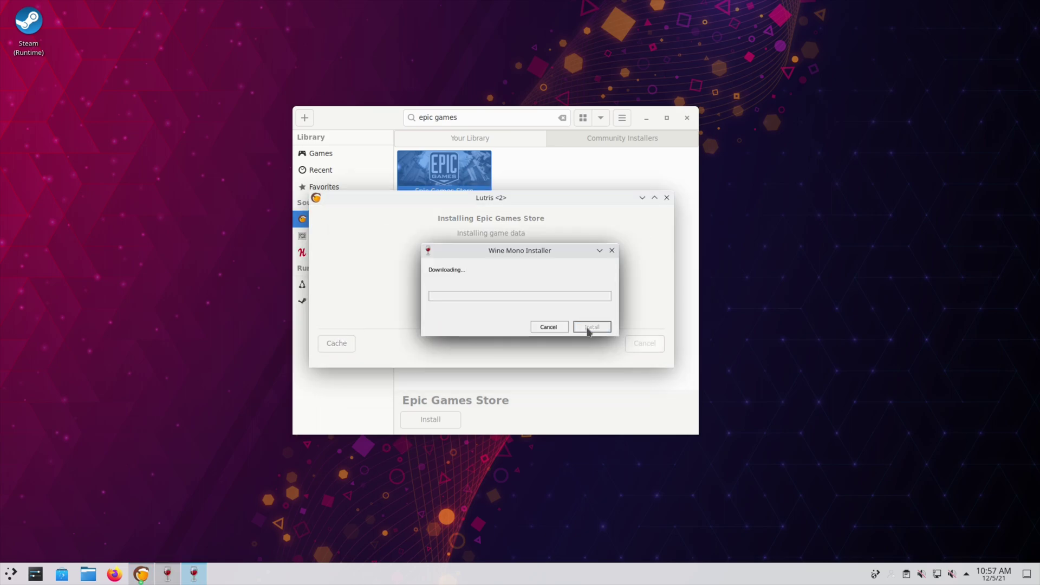
Read through the Wine program error details down to the system information and close them.
{"action": "scroll", "coordinate": [228, 169], "scroll_direction": "down", "scroll_amount": 15}
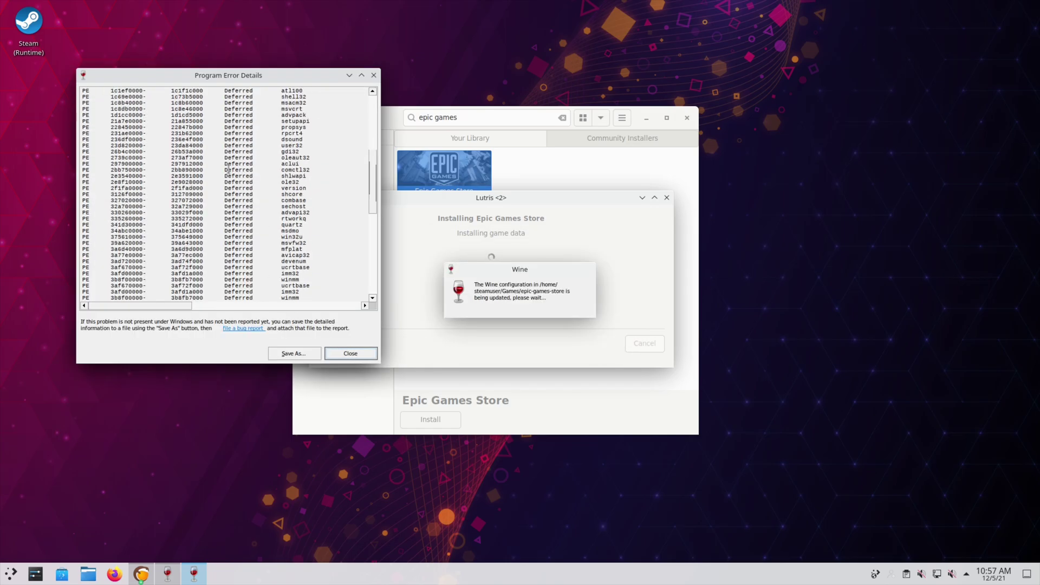
{"action": "scroll", "coordinate": [228, 169], "scroll_direction": "down", "scroll_amount": 5}
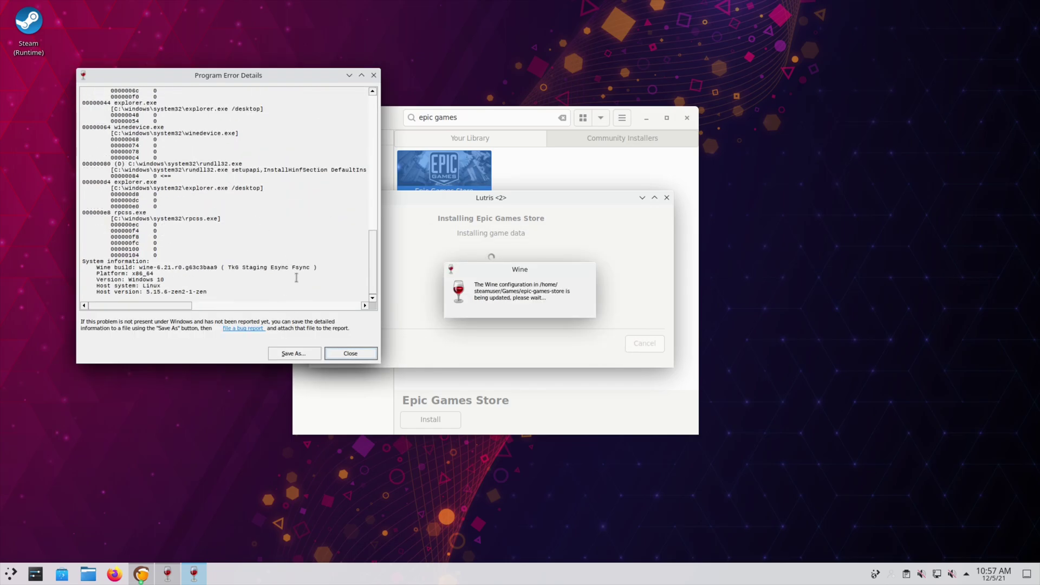
{"action": "left_click", "coordinate": [365, 355]}
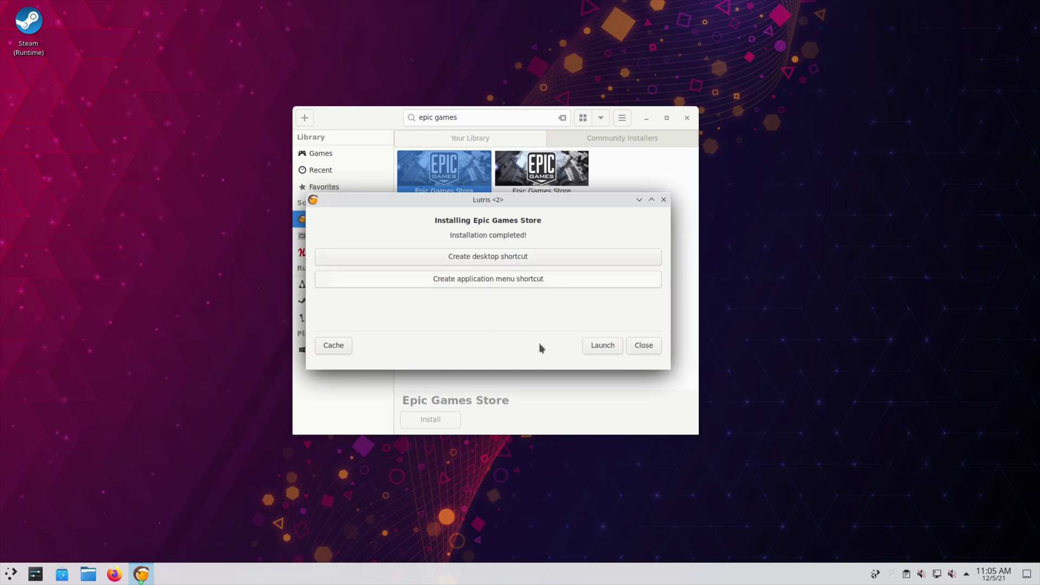
Launch Epic Games Store from the finished installer, close its sign-in window and return to Lutris.
{"action": "left_click", "coordinate": [602, 345]}
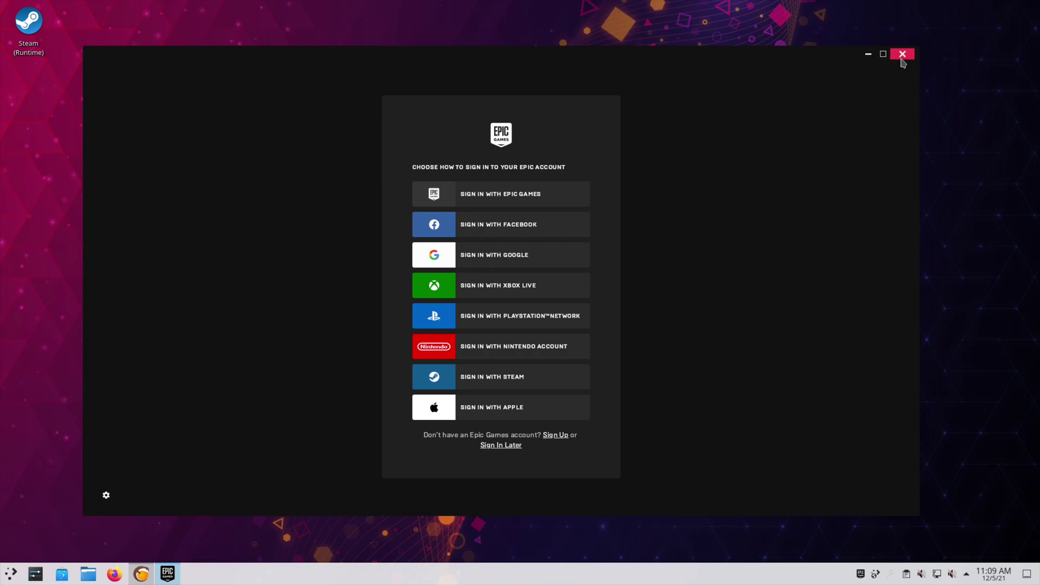
{"action": "left_click", "coordinate": [902, 55]}
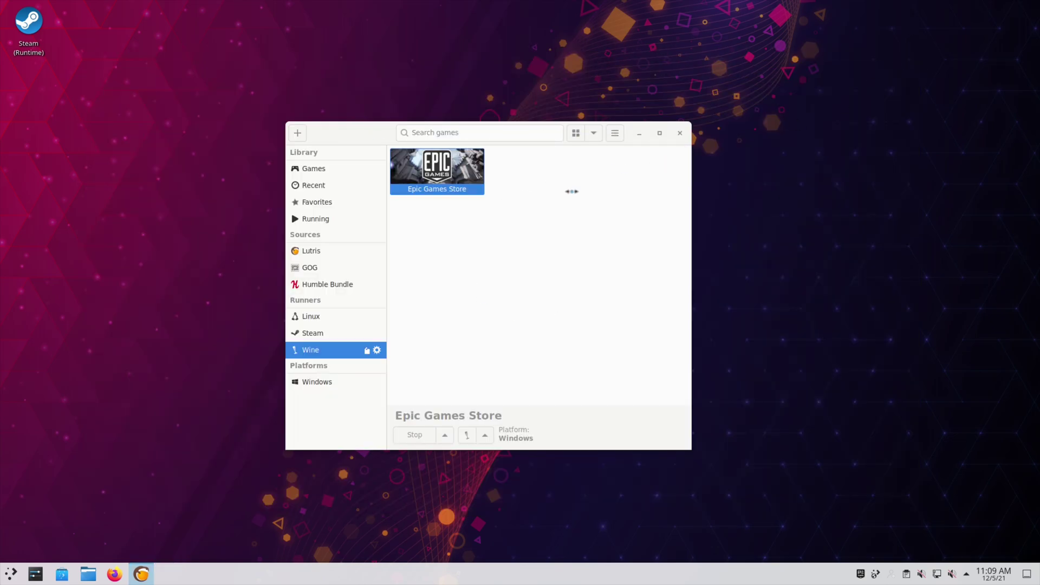
{"action": "left_click_drag", "start_coordinate": [615, 205], "coordinate": [559, 148]}
{"action": "left_click", "coordinate": [367, 377]}
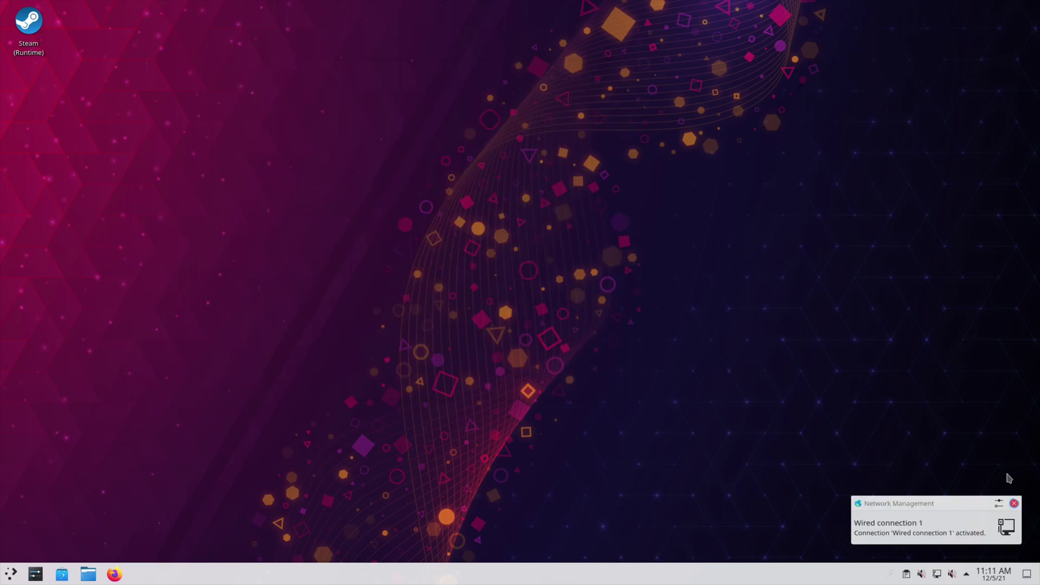
Open Discover, view its updates page and close the window.
{"action": "left_click", "coordinate": [62, 574]}
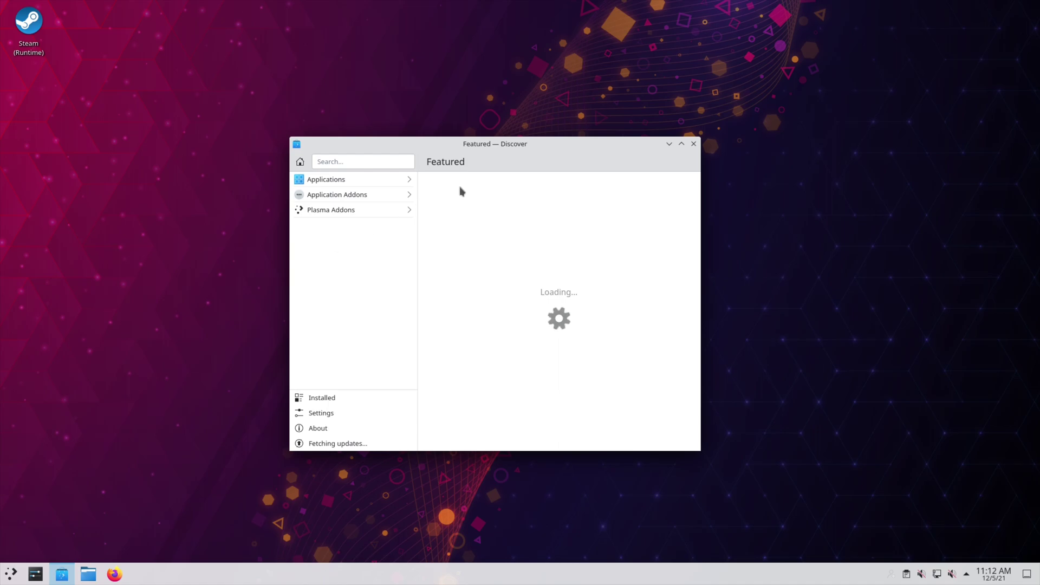
{"action": "left_click_drag", "start_coordinate": [515, 146], "coordinate": [467, 149]}
{"action": "left_click", "coordinate": [336, 186]}
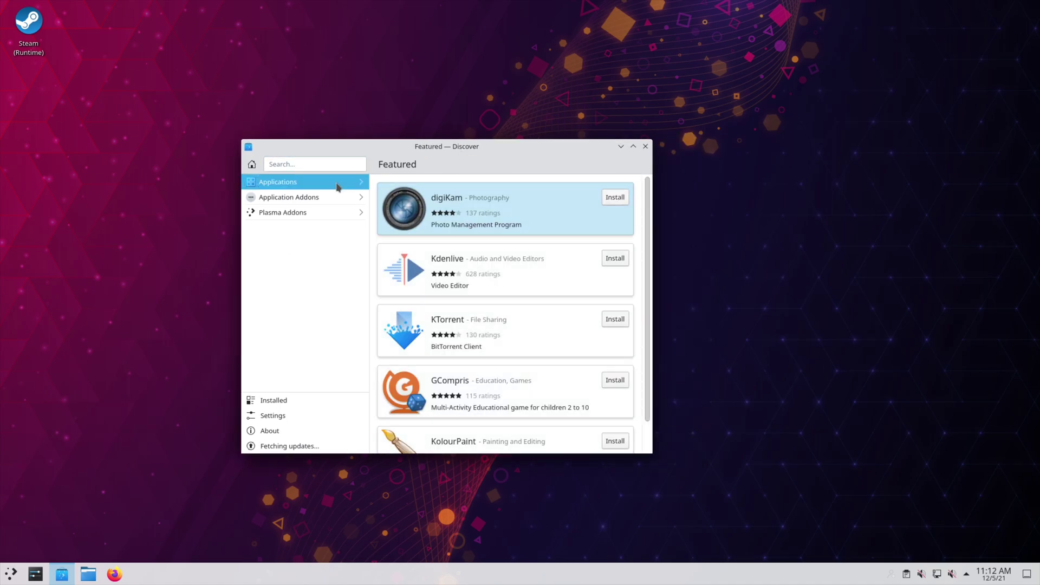
{"action": "left_click", "coordinate": [395, 452]}
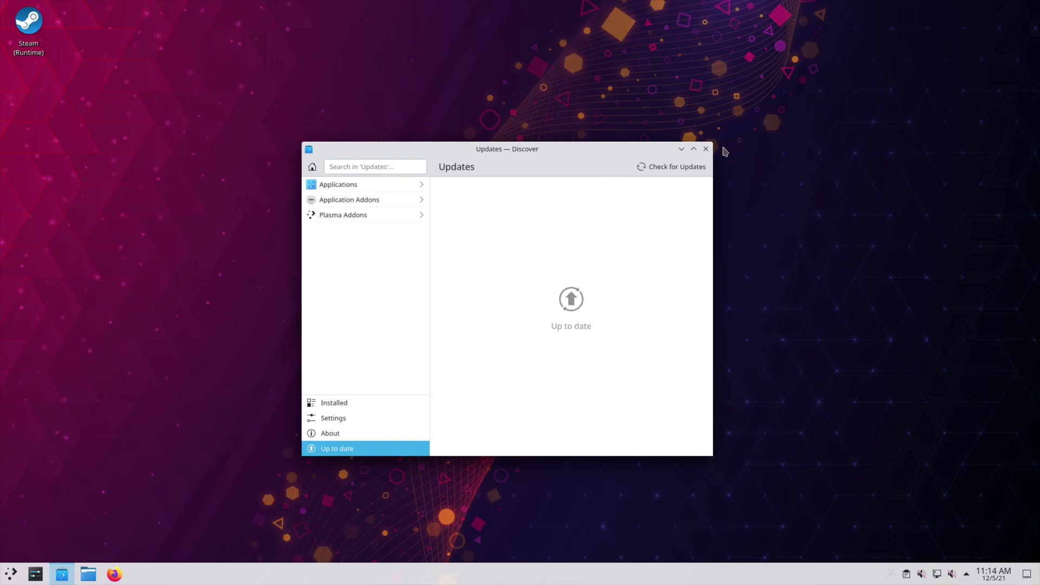
{"action": "left_click", "coordinate": [706, 148]}
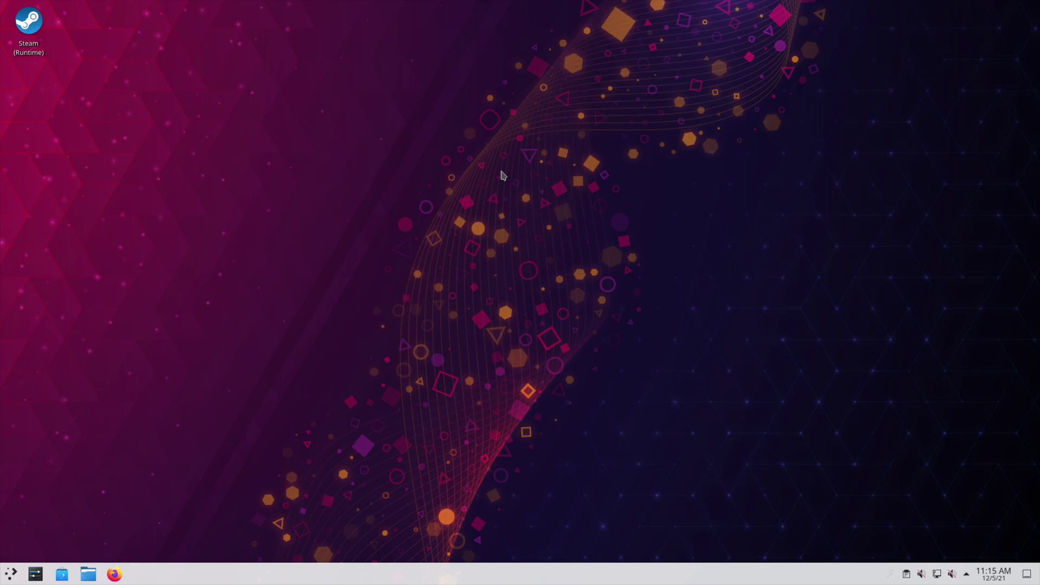
{"action": "right_click", "coordinate": [574, 326]}
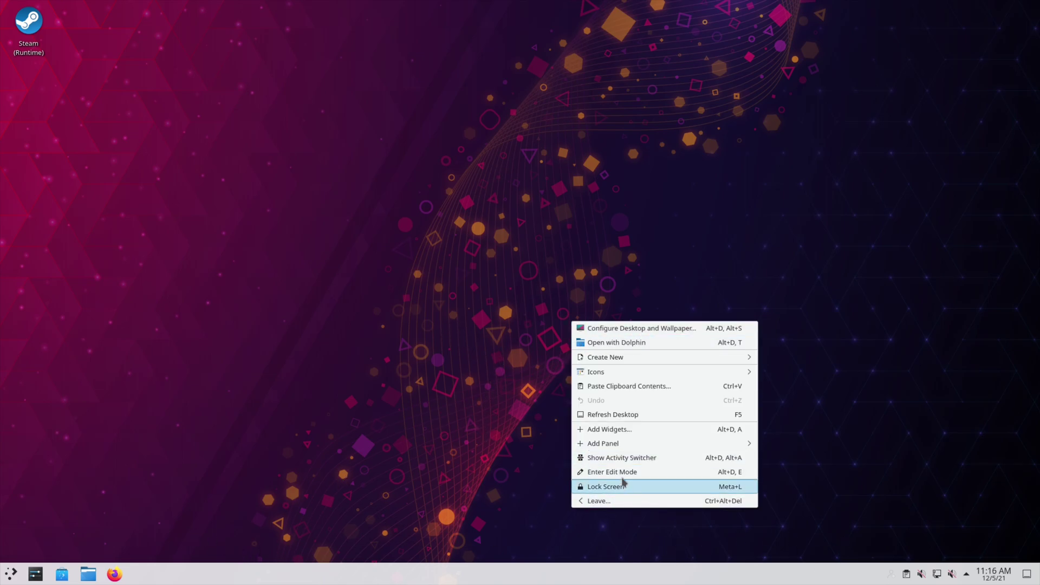
{"action": "key", "text": "Escape"}
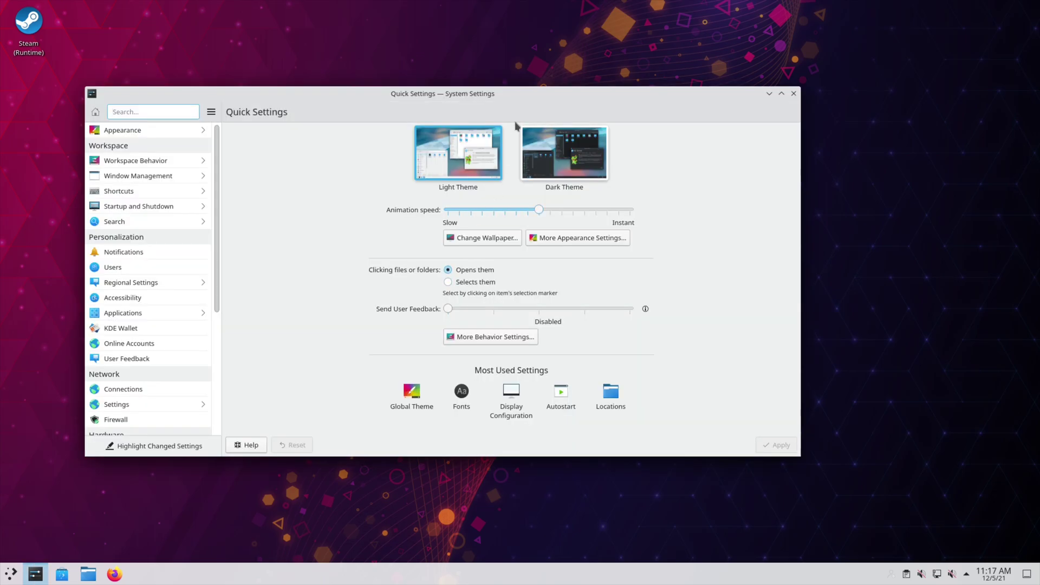
Look through the System Settings categories and open Storage Devices.
{"action": "mouse_move", "coordinate": [512, 87]}
{"action": "left_mouse_down"}
{"action": "mouse_move", "coordinate": [496, 16]}
{"action": "mouse_move", "coordinate": [486, 51]}
{"action": "mouse_move", "coordinate": [522, 79]}
{"action": "left_mouse_up"}
{"action": "scroll", "coordinate": [214, 239], "scroll_direction": "down", "scroll_amount": 5}
{"action": "scroll", "coordinate": [196, 295], "scroll_direction": "up", "scroll_amount": 5}
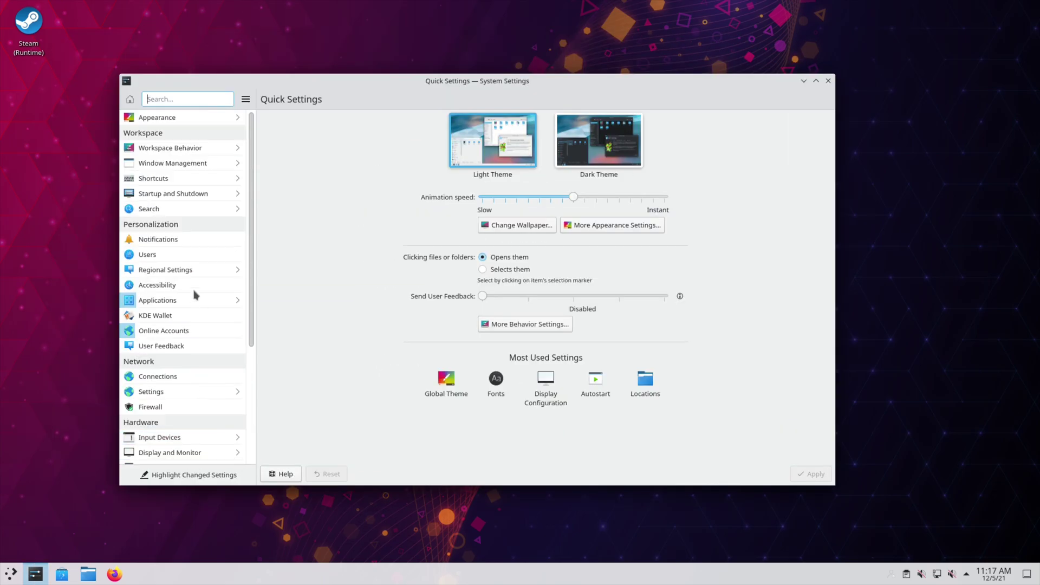
{"action": "scroll", "coordinate": [211, 167], "scroll_direction": "down", "scroll_amount": 3}
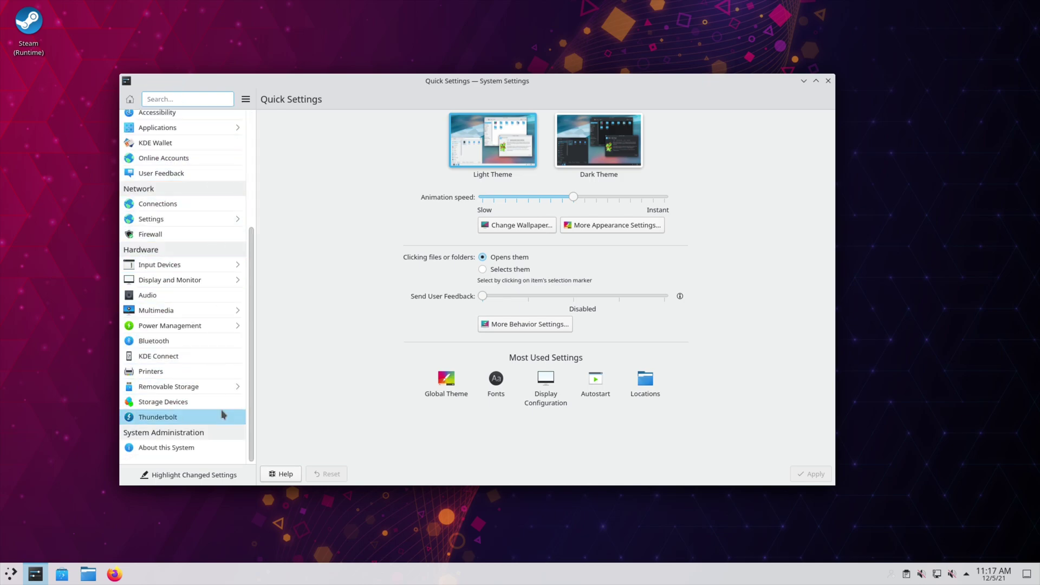
{"action": "left_click", "coordinate": [213, 402]}
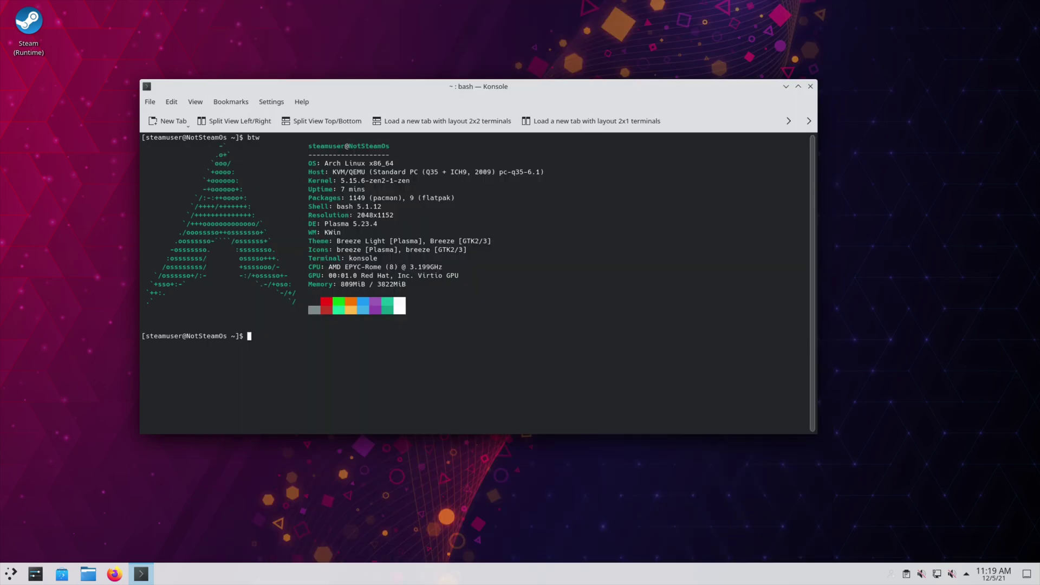
Close the Konsole session that shows the system information.
{"action": "key", "text": "ctrl+d"}
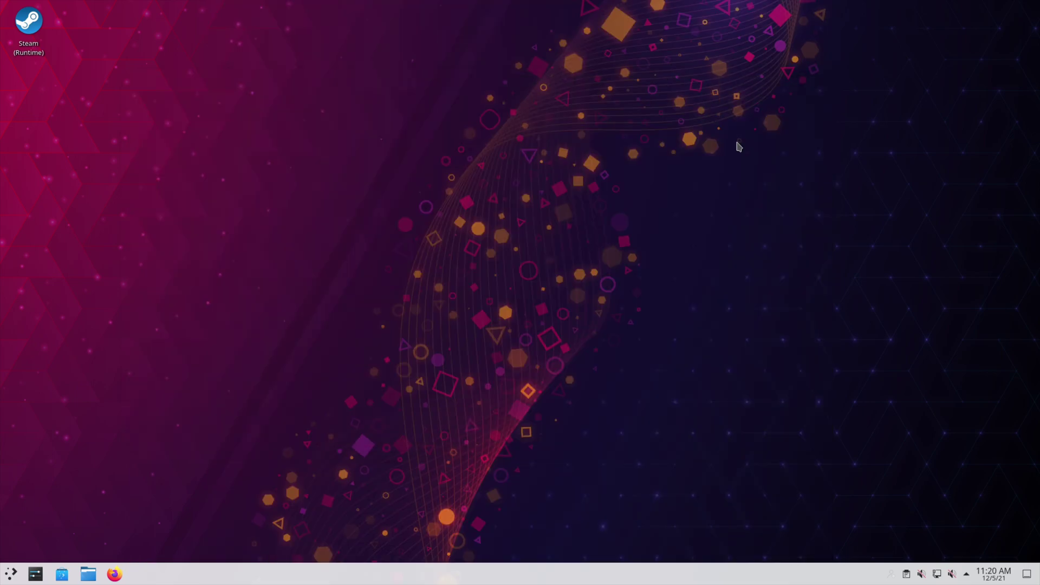